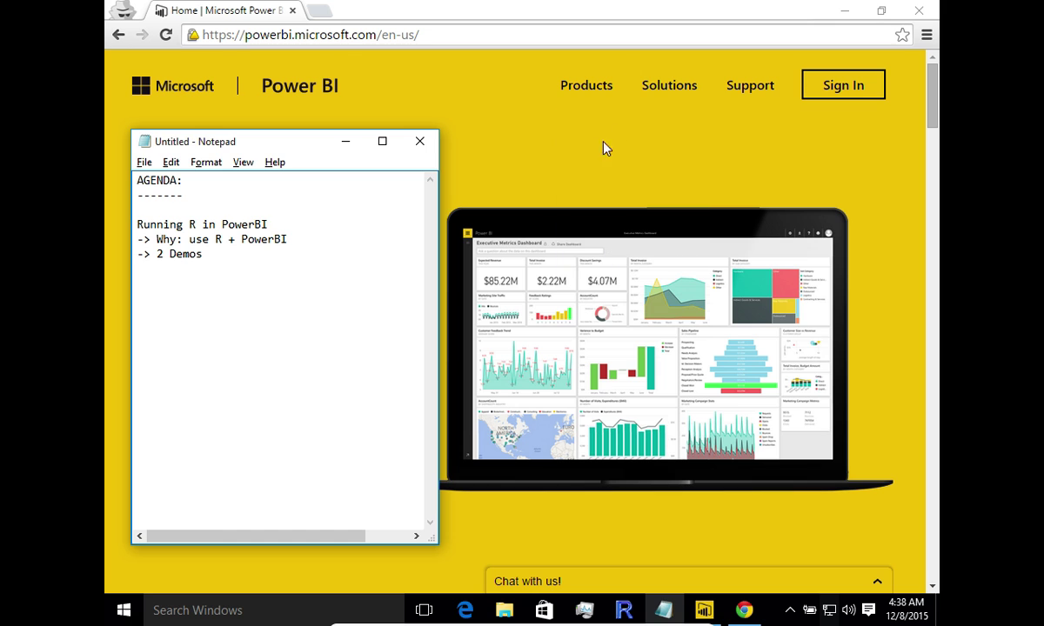
click(509, 138)
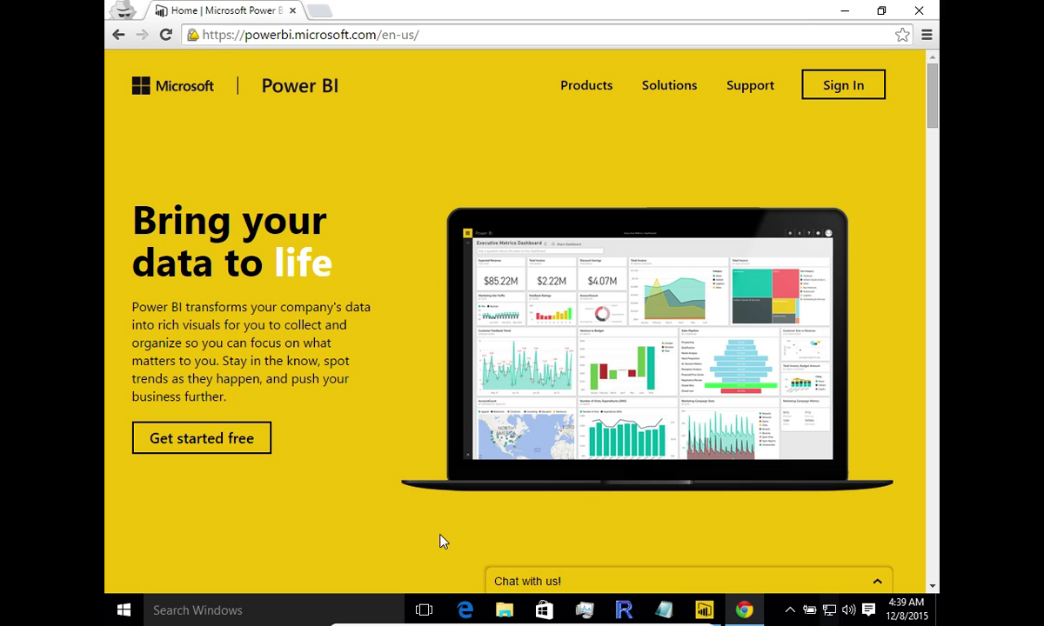
key(alt+Tab)
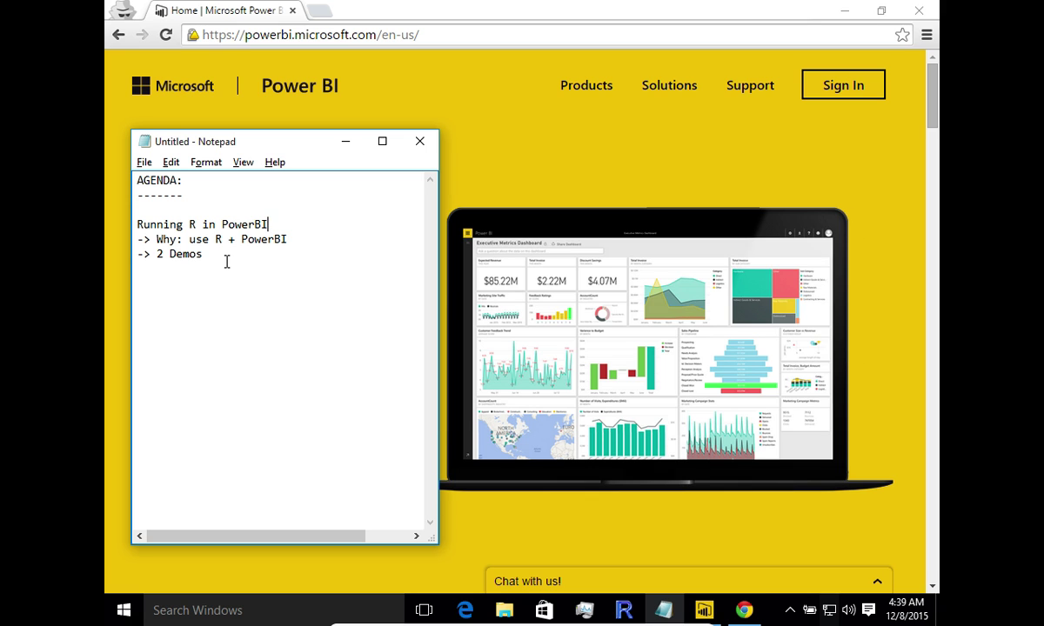
drag(213, 253, 131, 253)
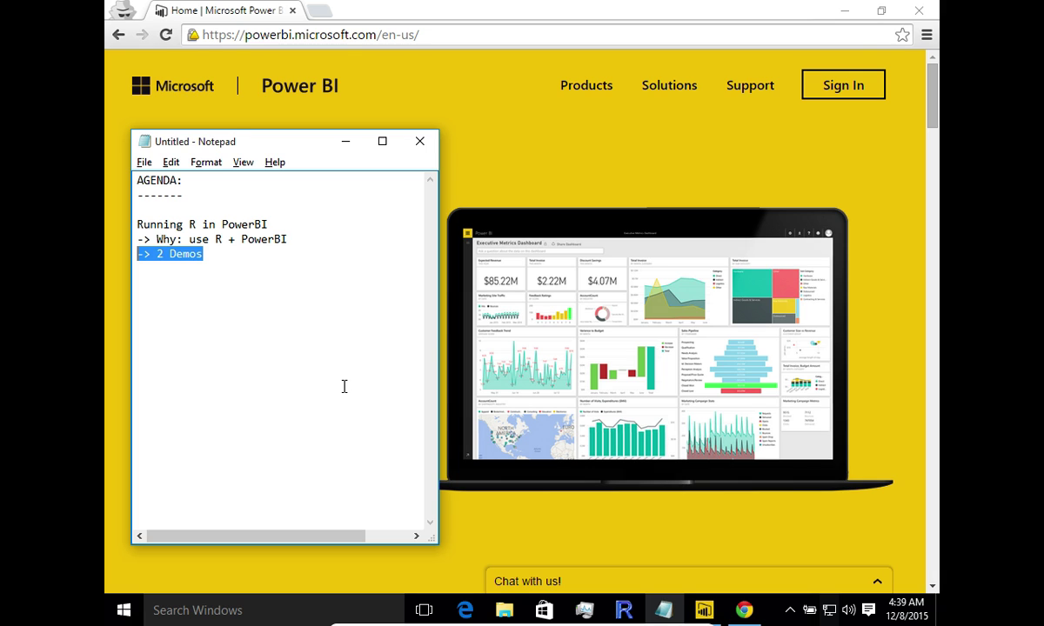
click(215, 256)
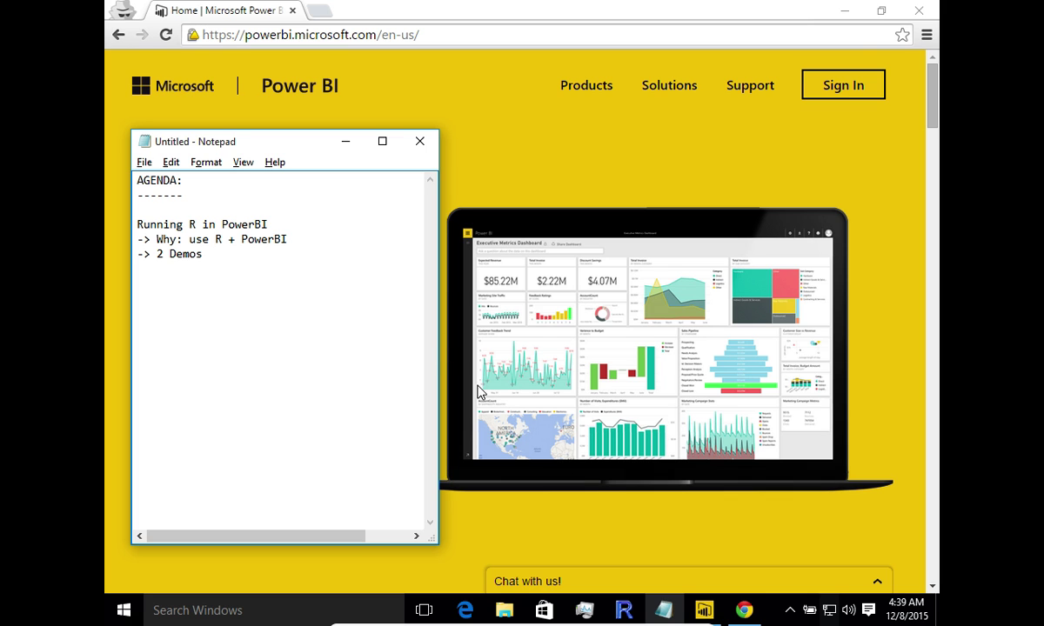
Switch to Power BI Desktop, connect to an R Script (Beta) data source, and show its R installation settings
click(703, 610)
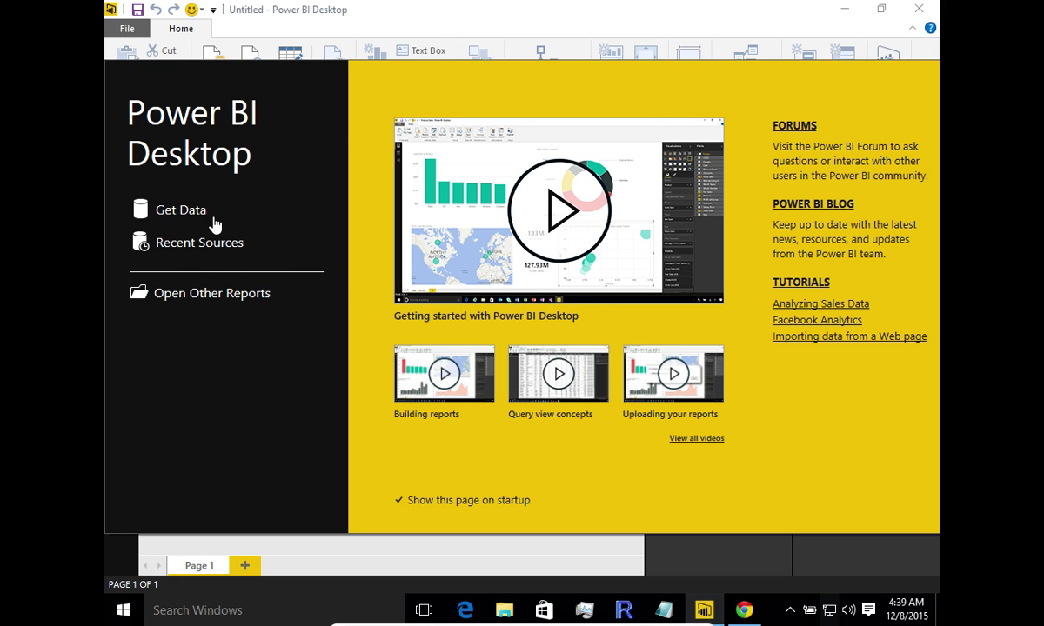
click(184, 211)
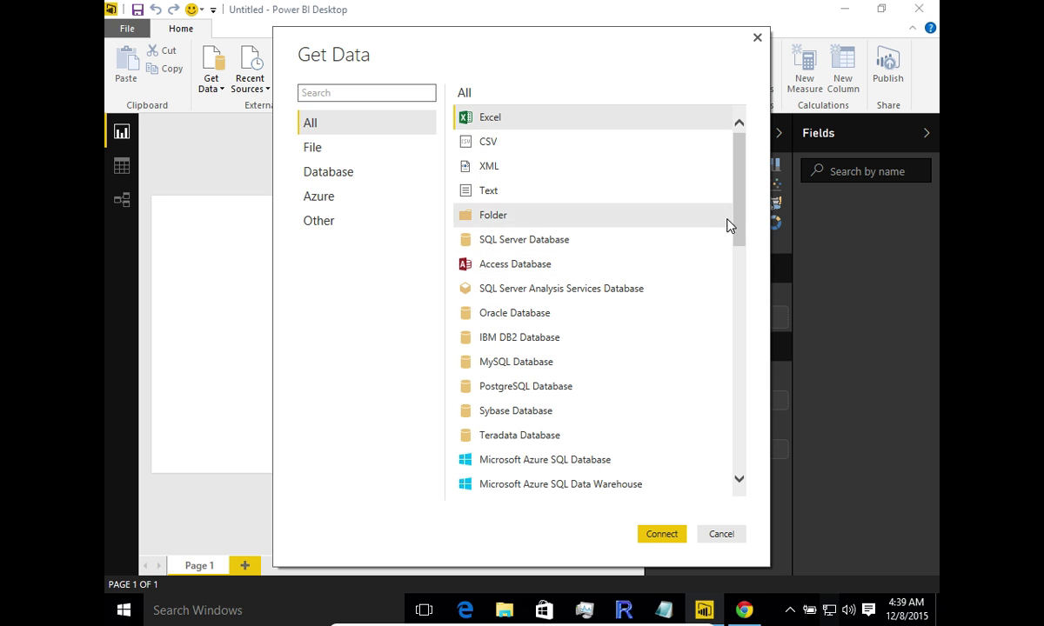
drag(741, 205, 739, 361)
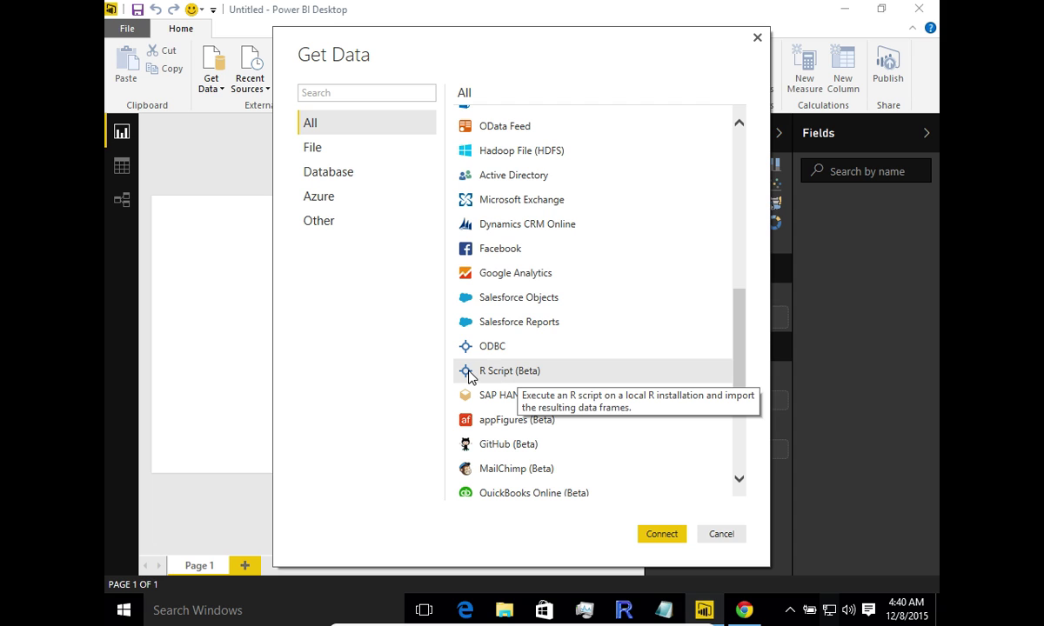
click(535, 378)
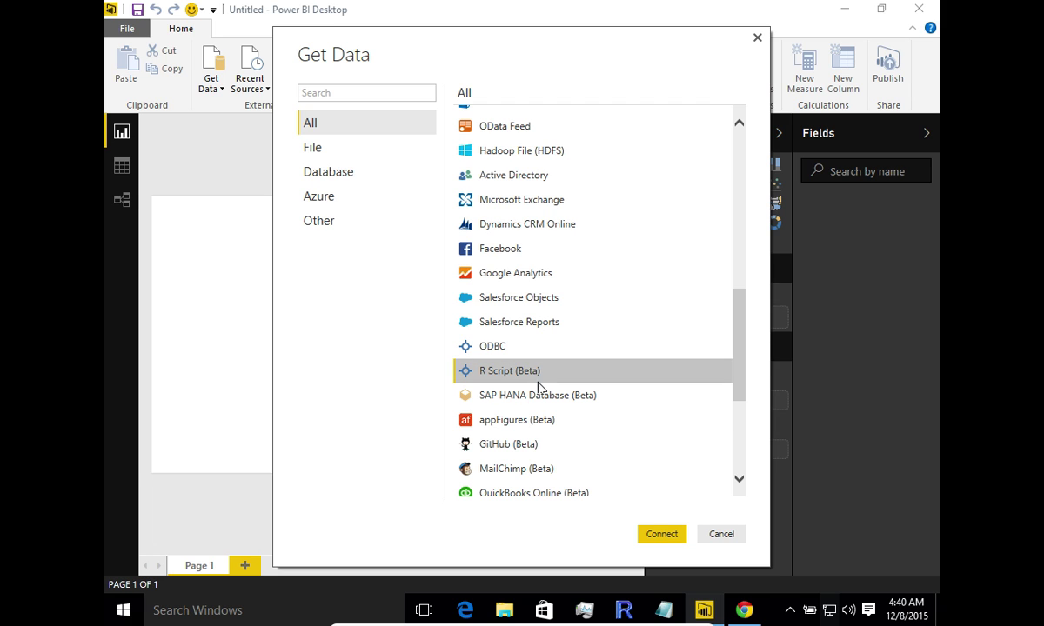
click(662, 535)
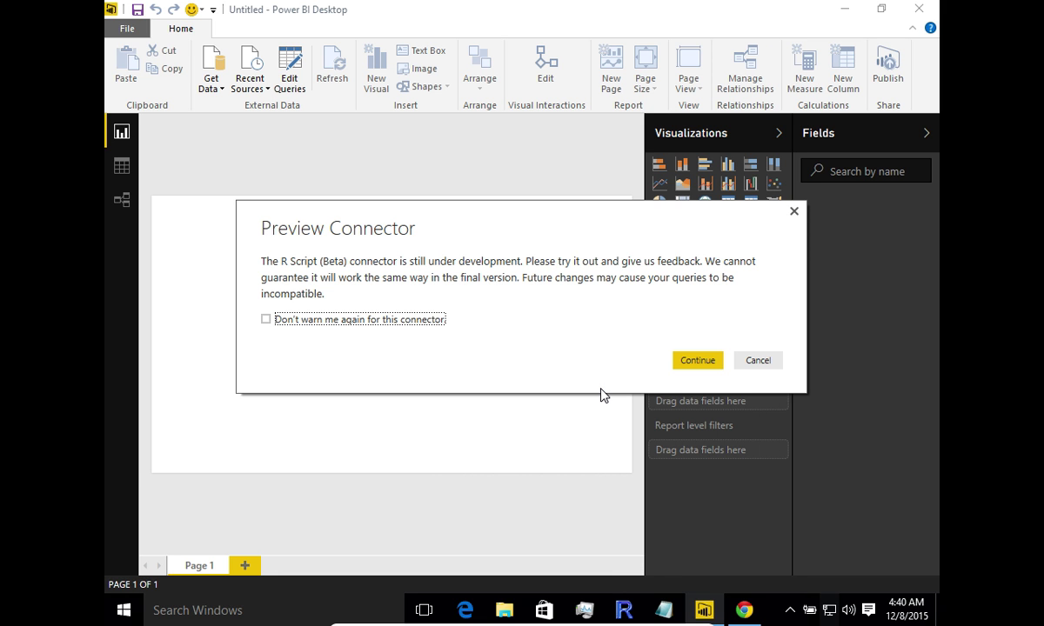
click(694, 365)
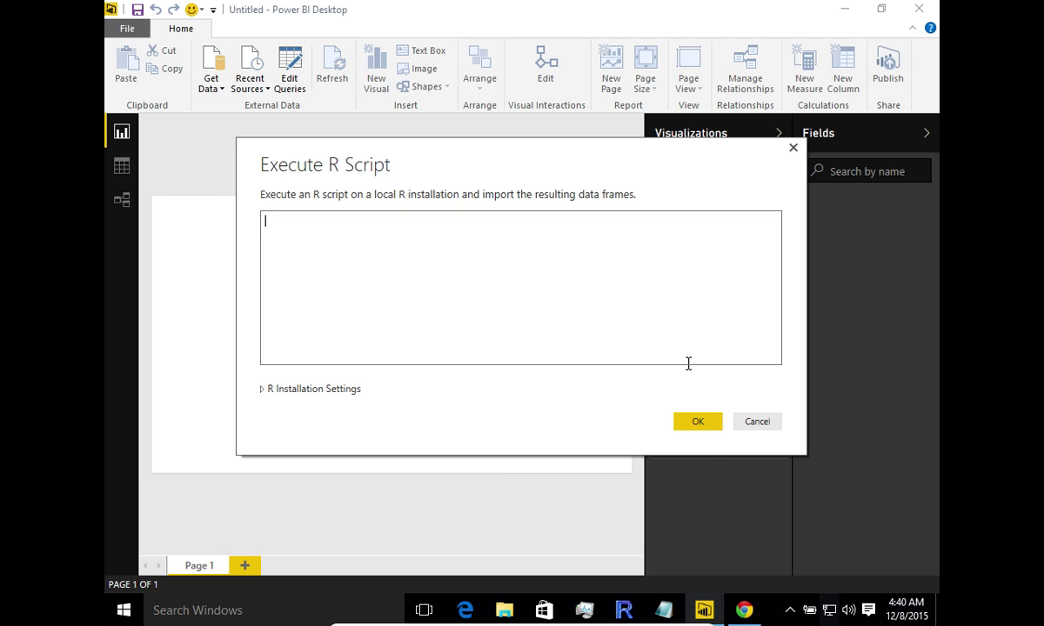
click(265, 392)
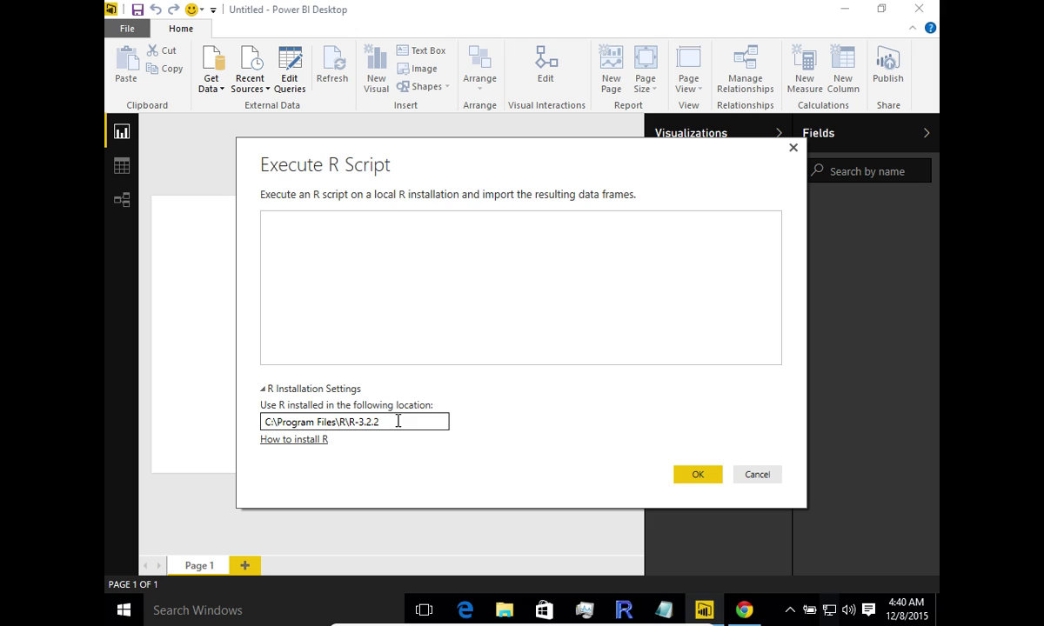
Write the R script lines x<-rnorm(100) and y<-rnorm(100) to generate two random vectors
click(368, 279)
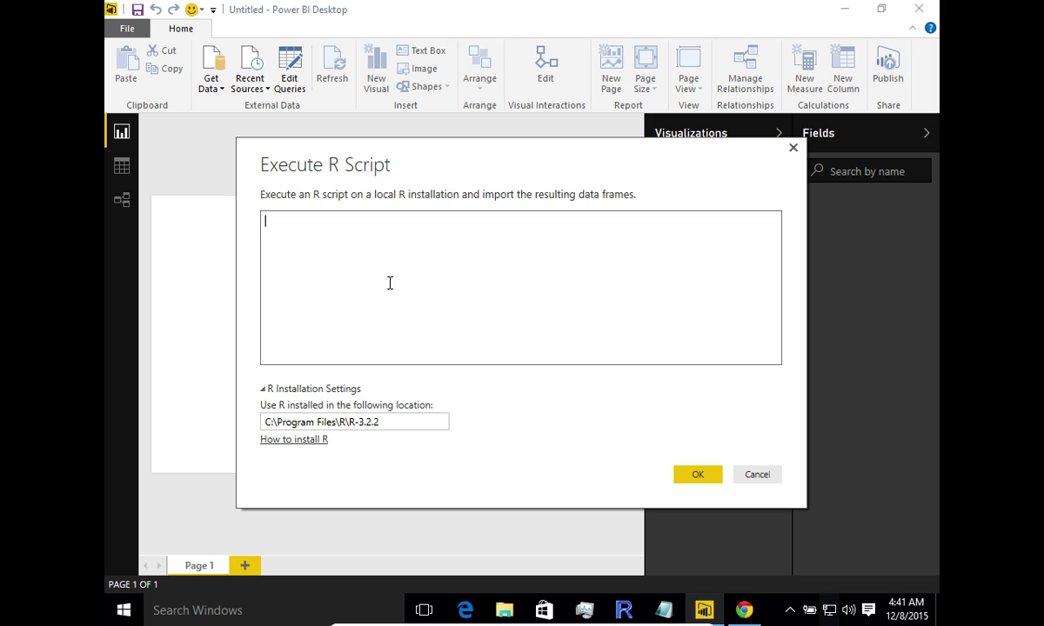
text(x<-rnorm(100))
key(Home)
key(shift+End)
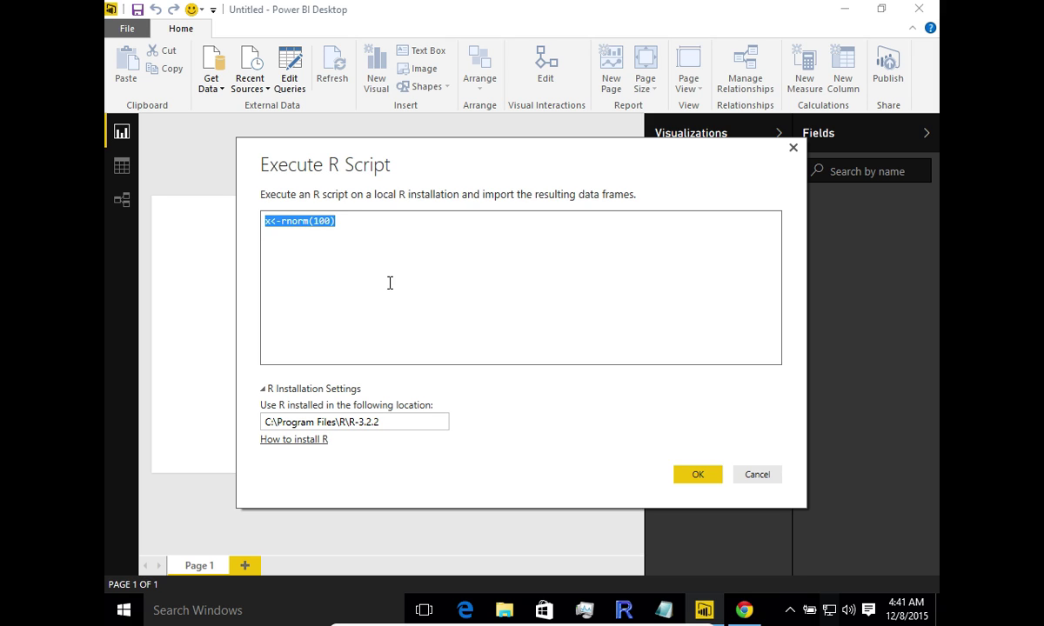
key(ctrl+c)
key(Home)
key(ctrl+v)
key(Return)
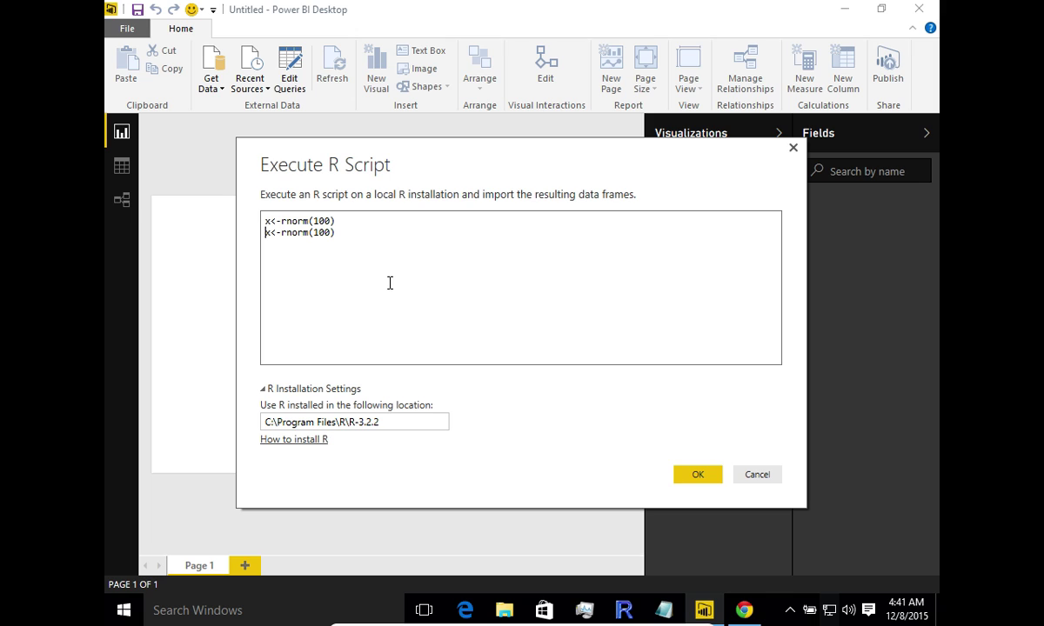
key(shift+Right)
text(y)
key(End)
Add the line df1<-data.frame(x,y) to the R script to combine both vectors into a data frame
key(Return)
text(df1<-dra)
key(BackSpace)
key(BackSpace)
text(ata/)
key(BackSpace)
text(.frame(x,y))
key(Return)
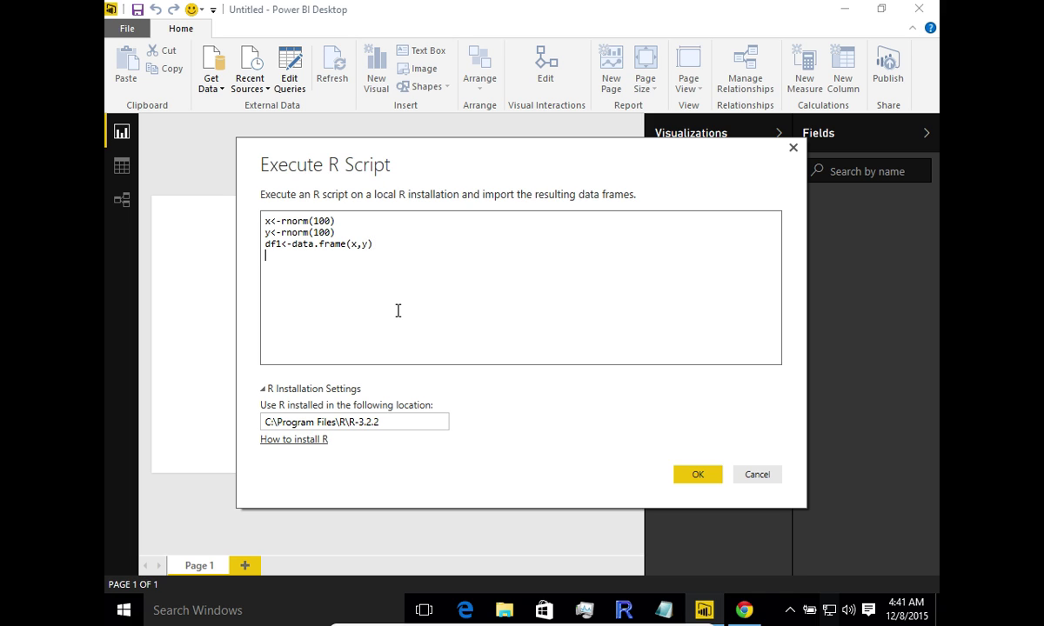
Execute the R script and load the df1 table into the report
click(697, 476)
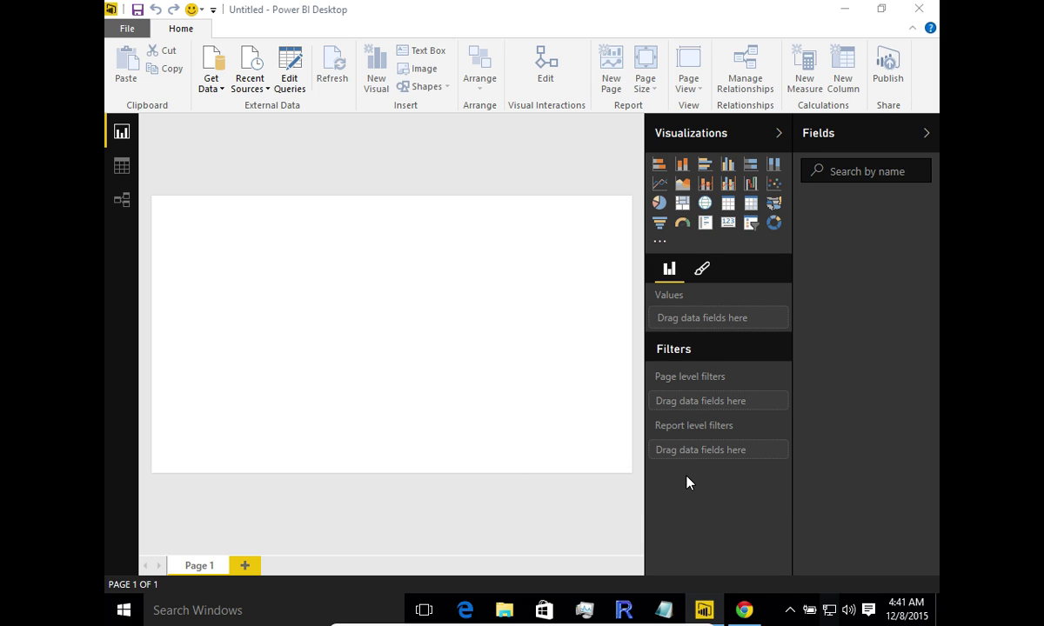
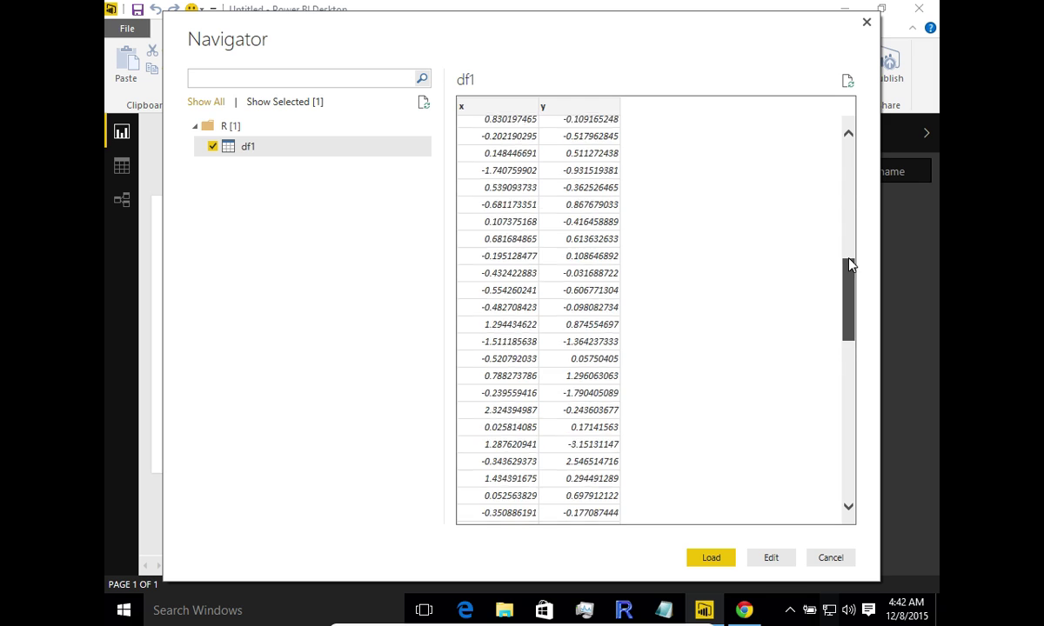
click(712, 558)
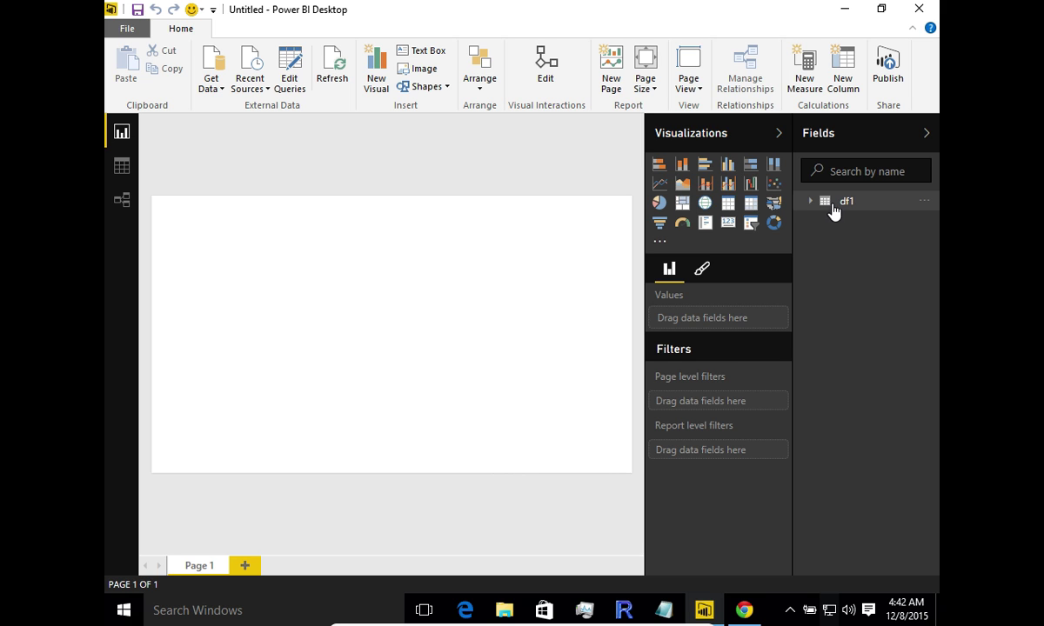
Create a table visual on Page 1 containing the y and x fields of df1
click(810, 201)
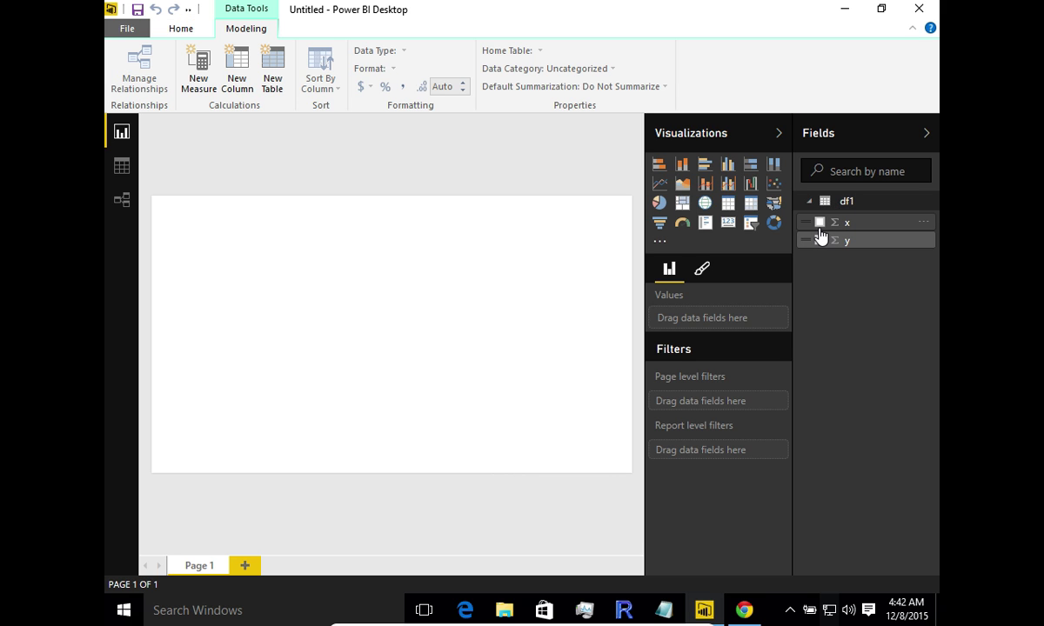
click(821, 229)
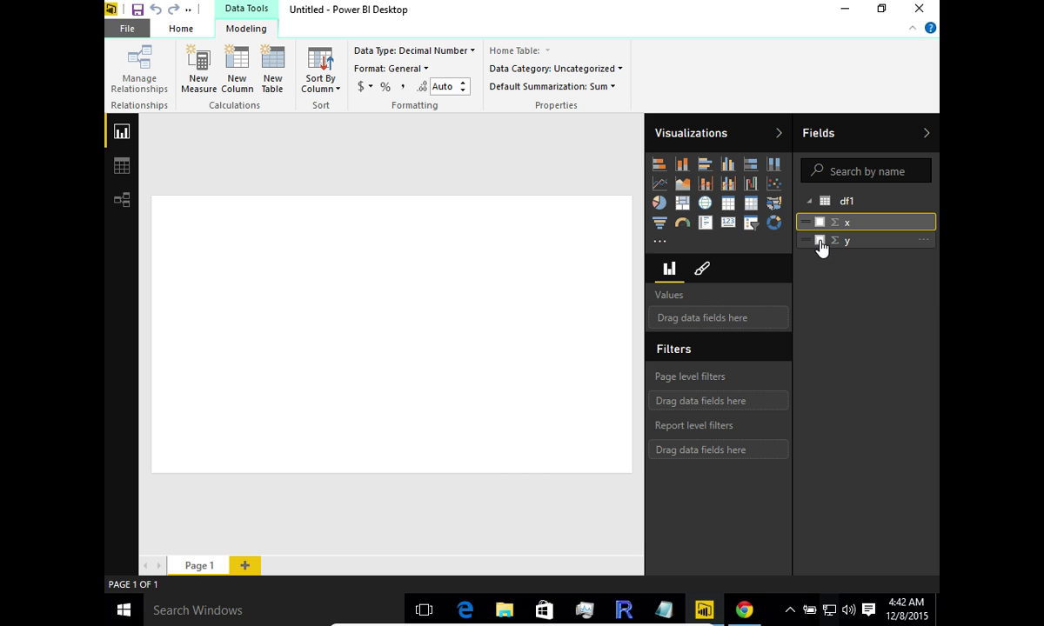
click(820, 246)
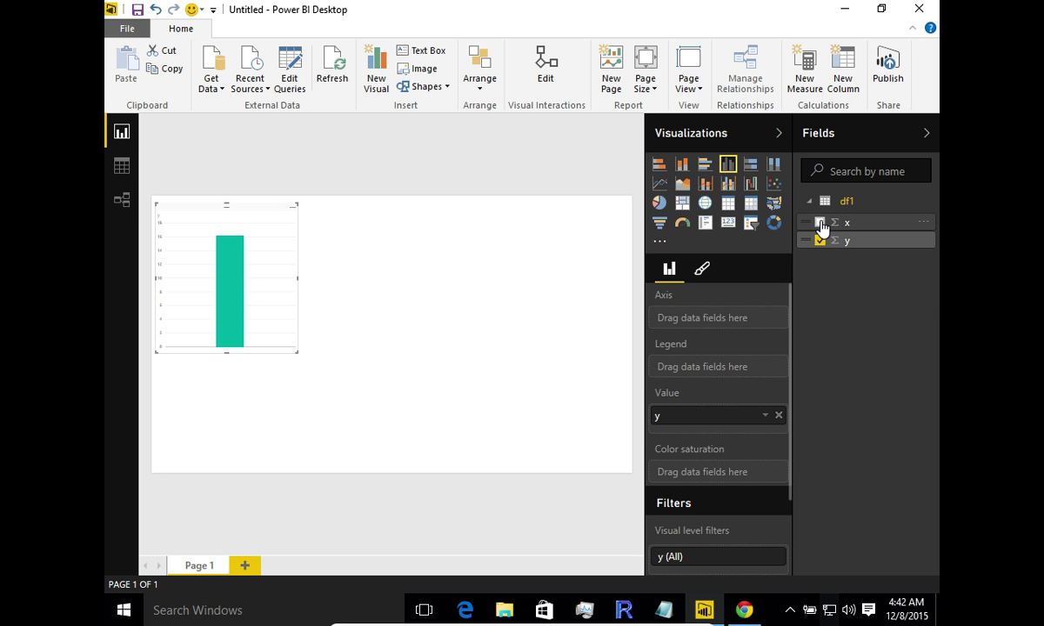
click(819, 224)
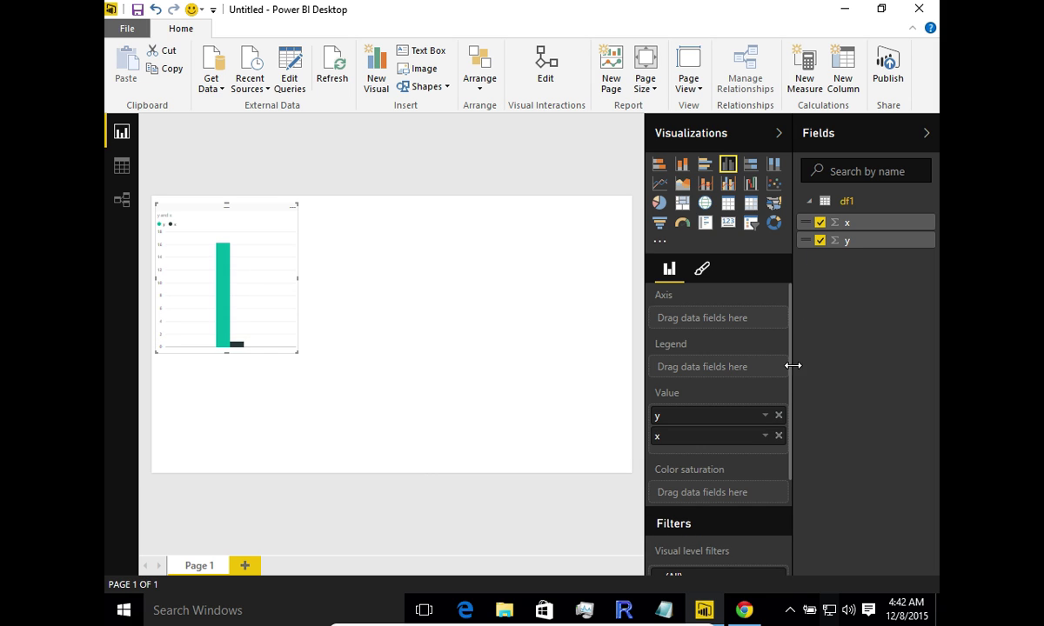
click(729, 209)
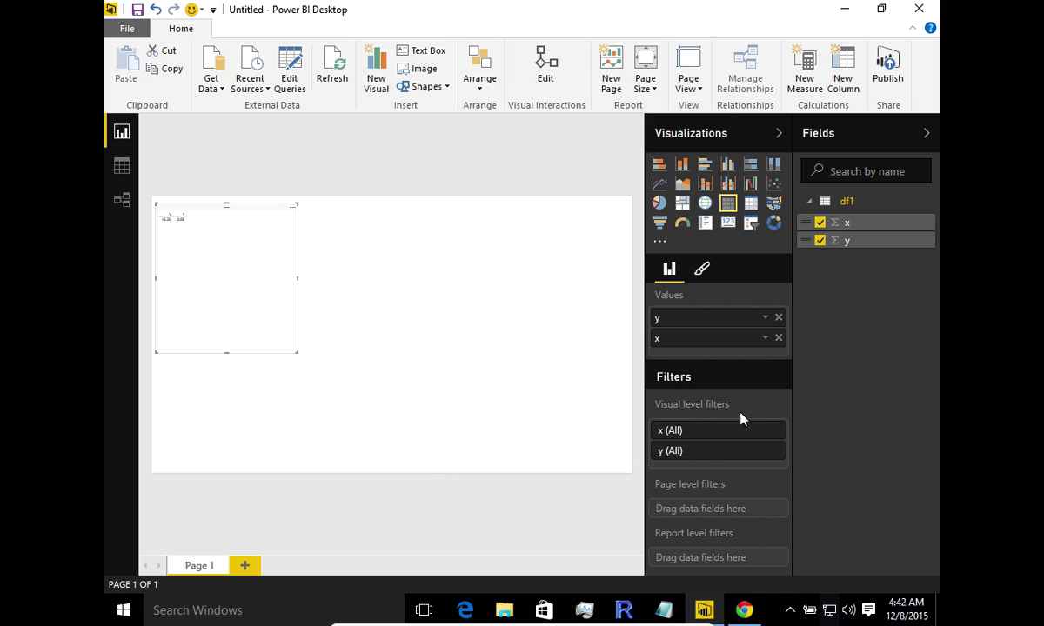
Set both the y and x values of the table visual to Don't summarize
click(762, 320)
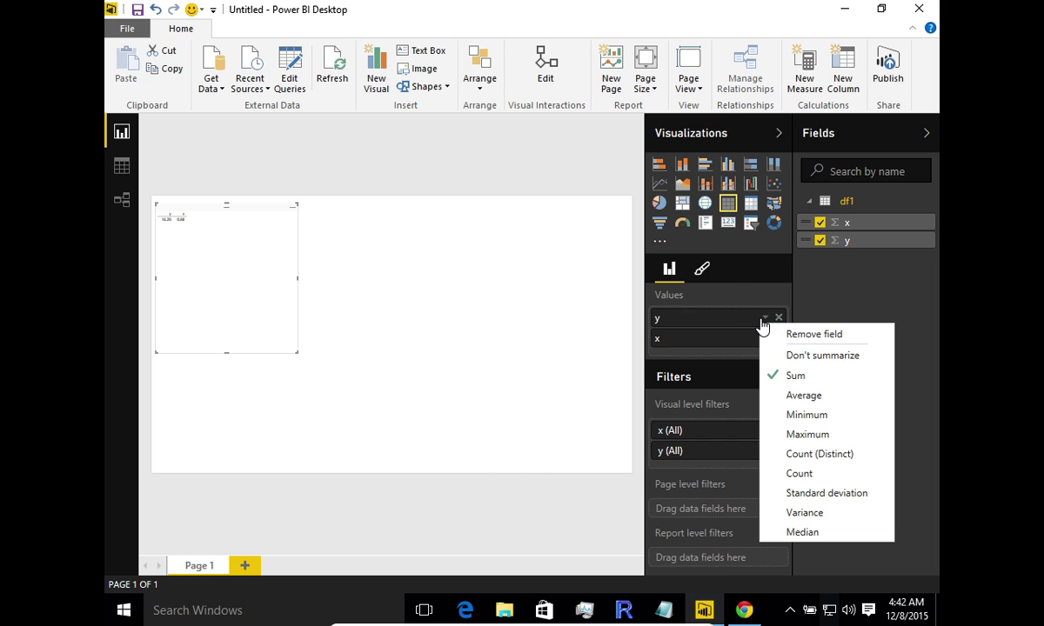
click(772, 357)
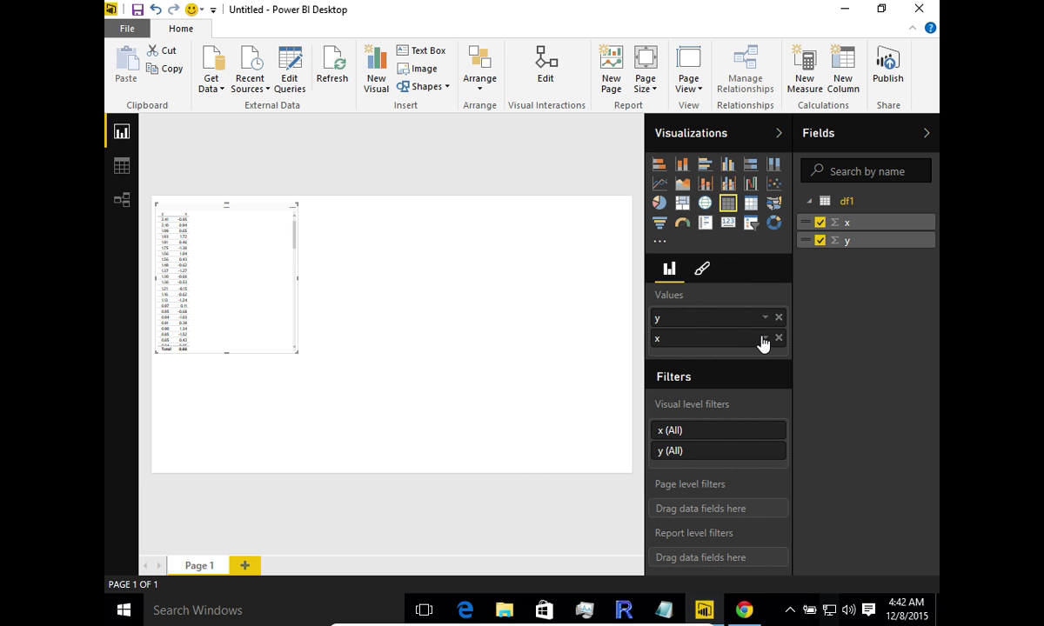
click(765, 338)
click(771, 377)
Set the table visual's text size to 28 pt and enlarge the visual on the page
click(702, 269)
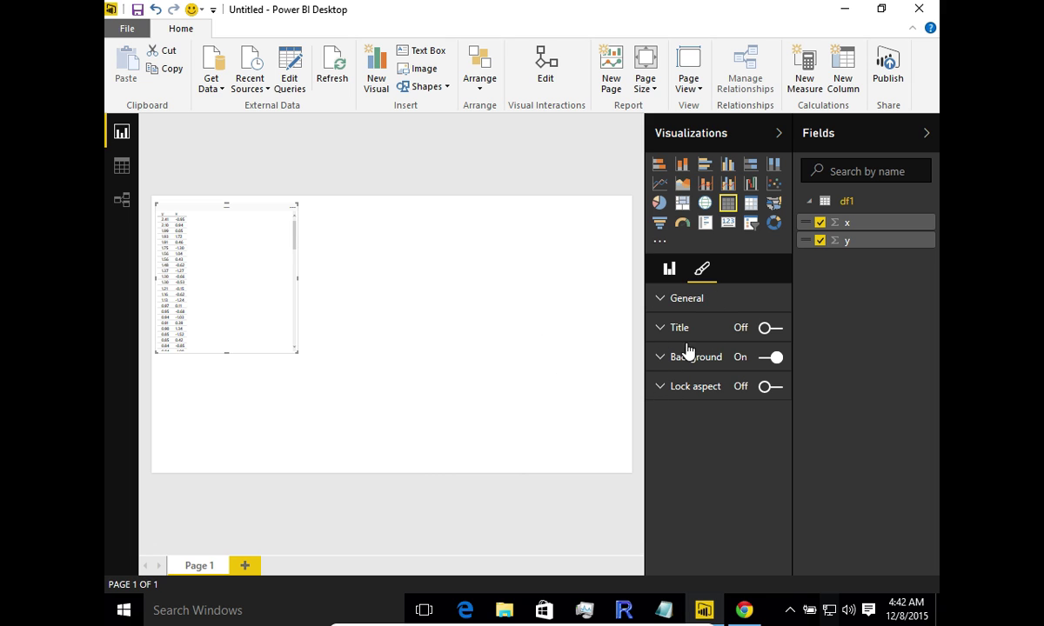
click(665, 332)
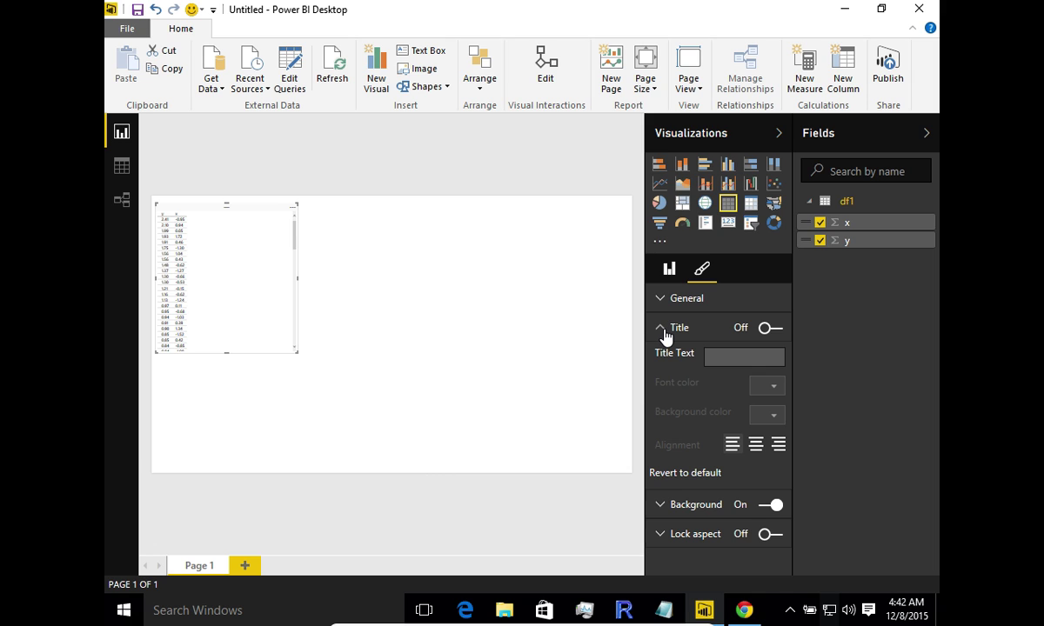
click(665, 332)
click(665, 299)
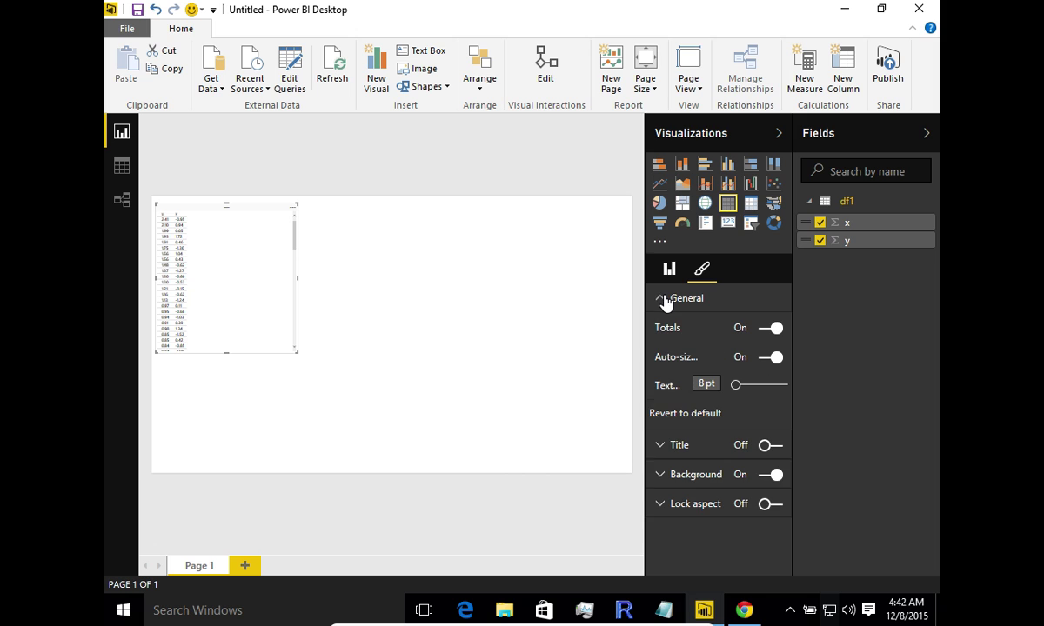
drag(736, 389, 766, 391)
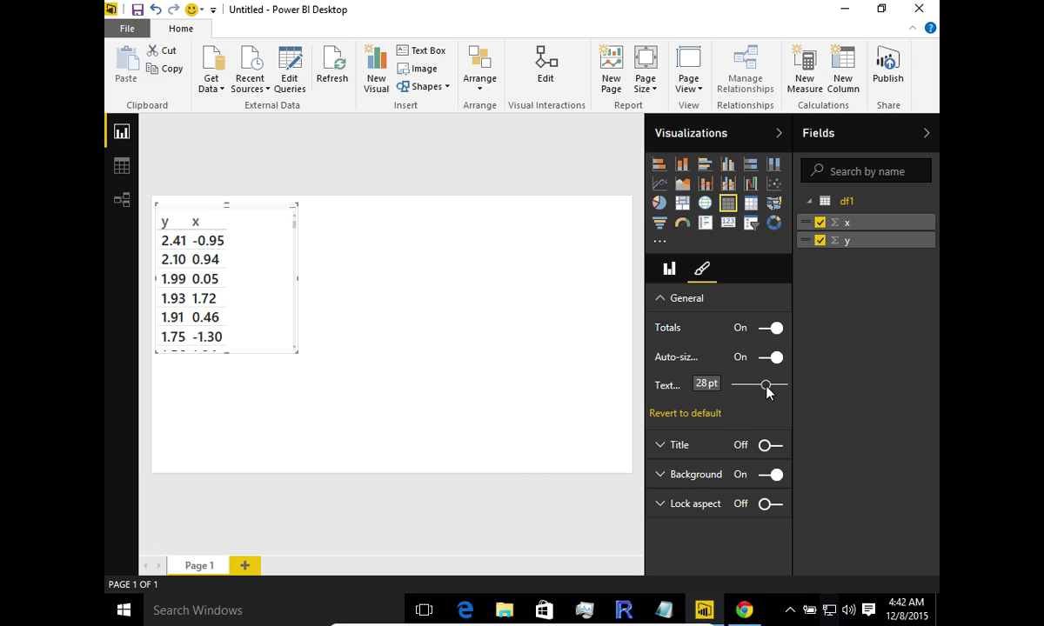
drag(297, 354, 363, 435)
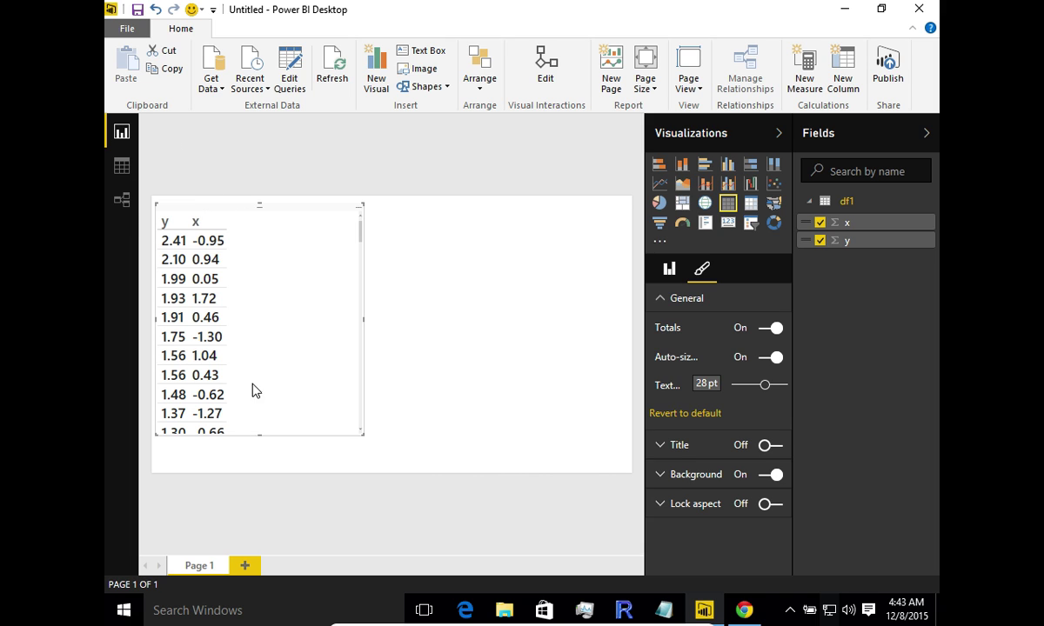
Review the R script behind the Source step of the df1 query, leaving it unedited, and return to the report
click(290, 83)
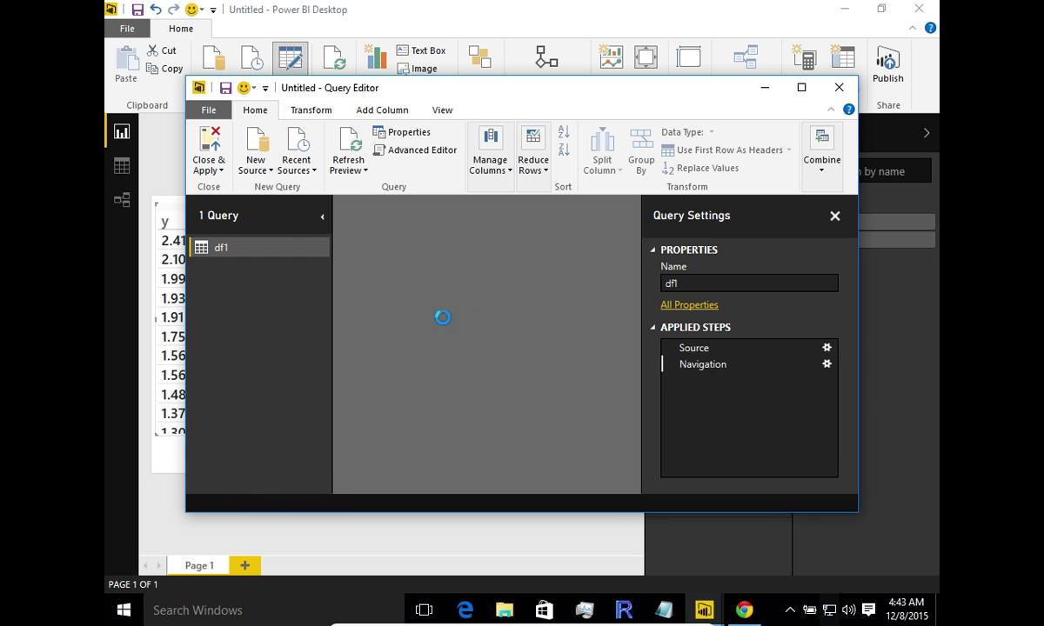
click(759, 348)
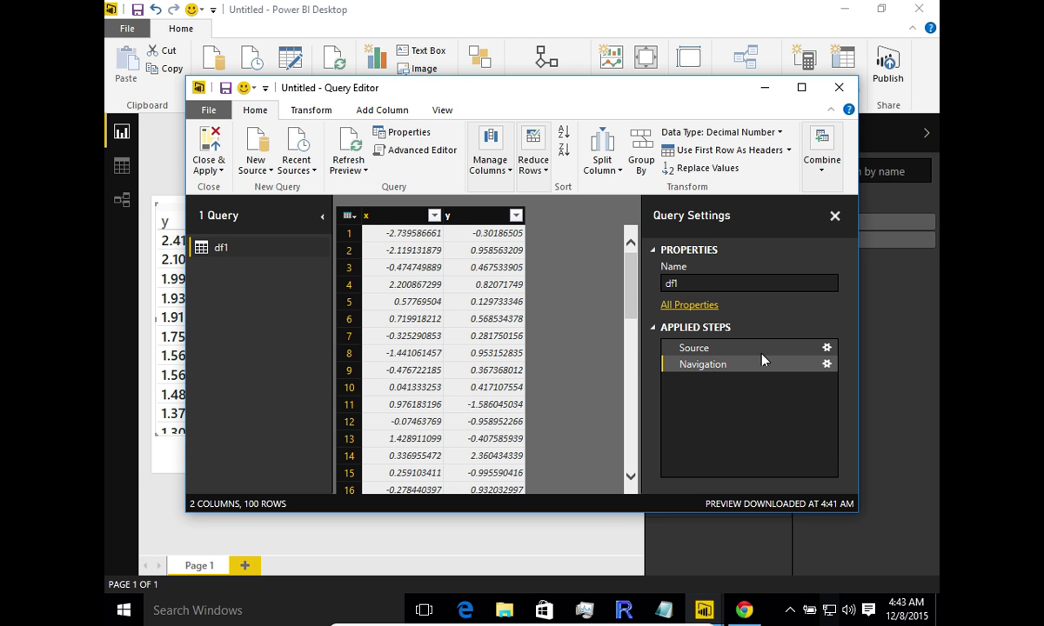
click(827, 349)
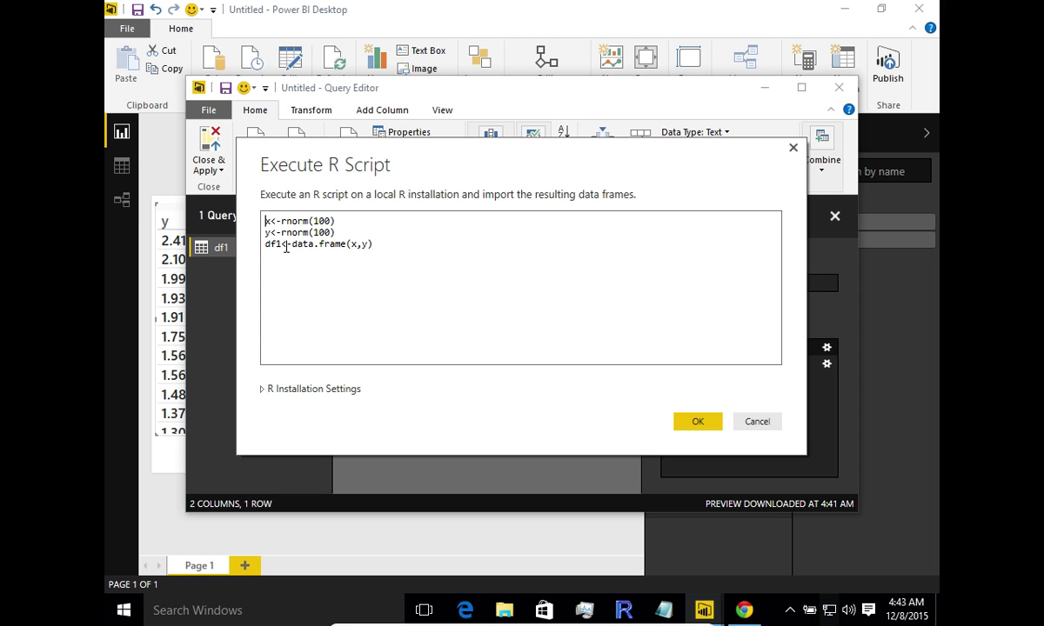
click(762, 425)
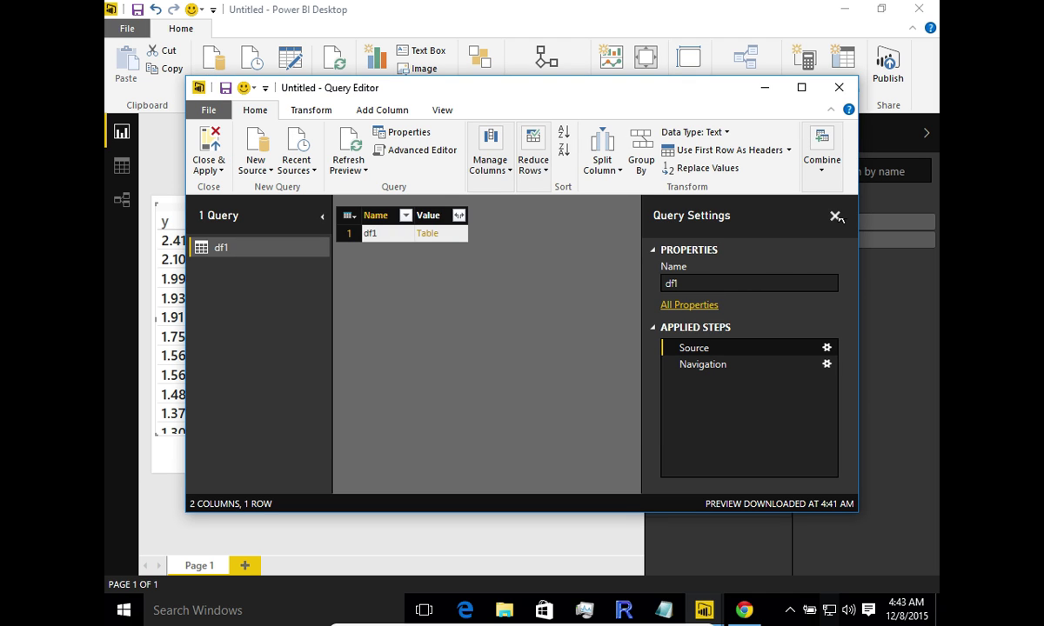
click(839, 91)
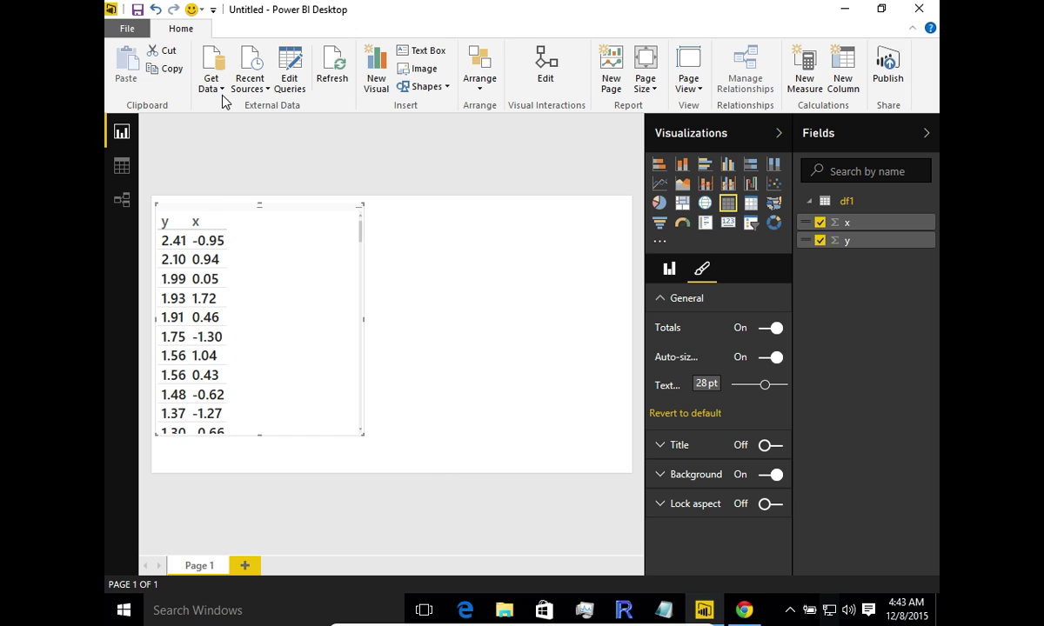
Start a new data import with the R Script (Beta) connector and accept its preview notice
click(214, 87)
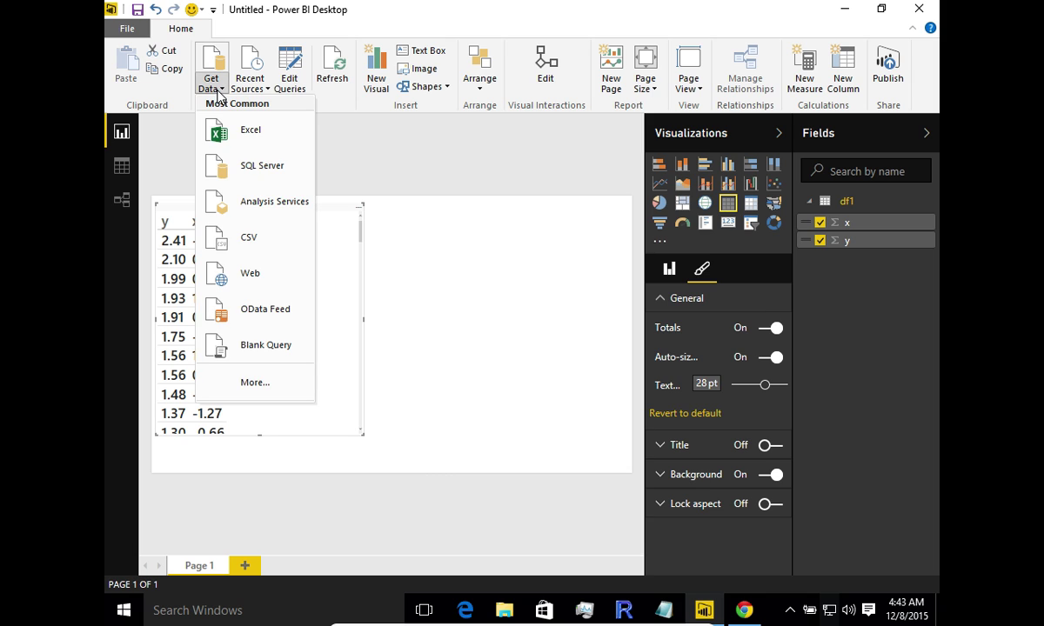
click(250, 397)
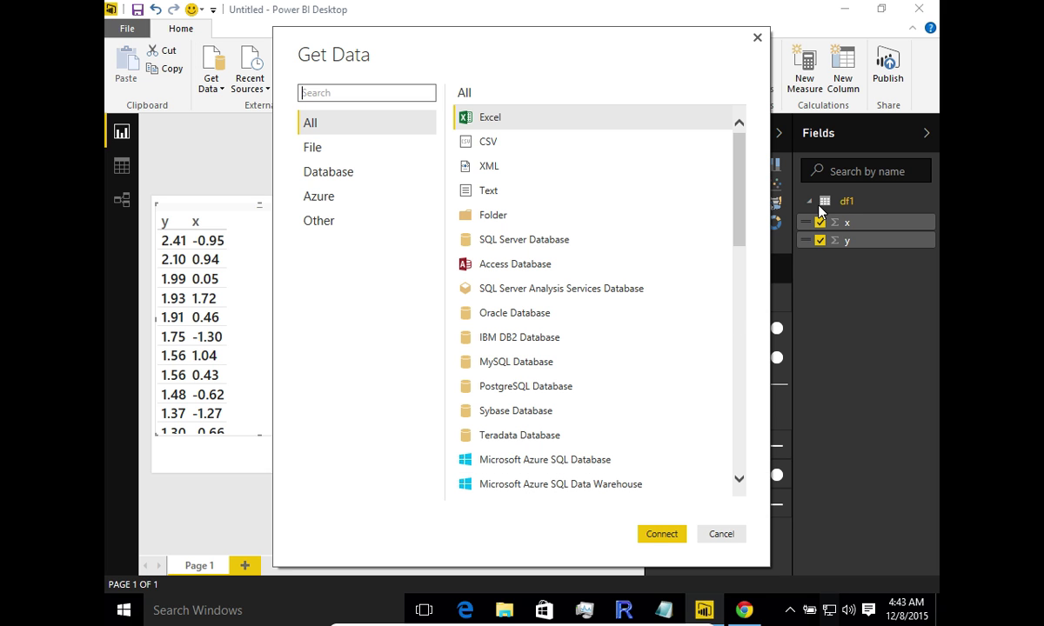
drag(741, 205, 736, 363)
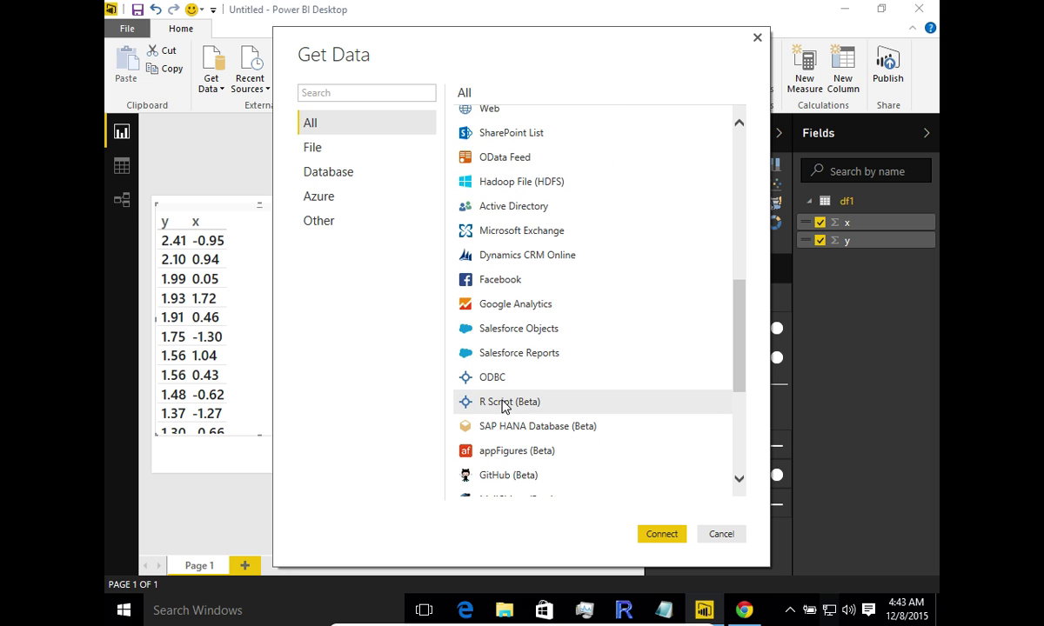
click(506, 404)
click(669, 538)
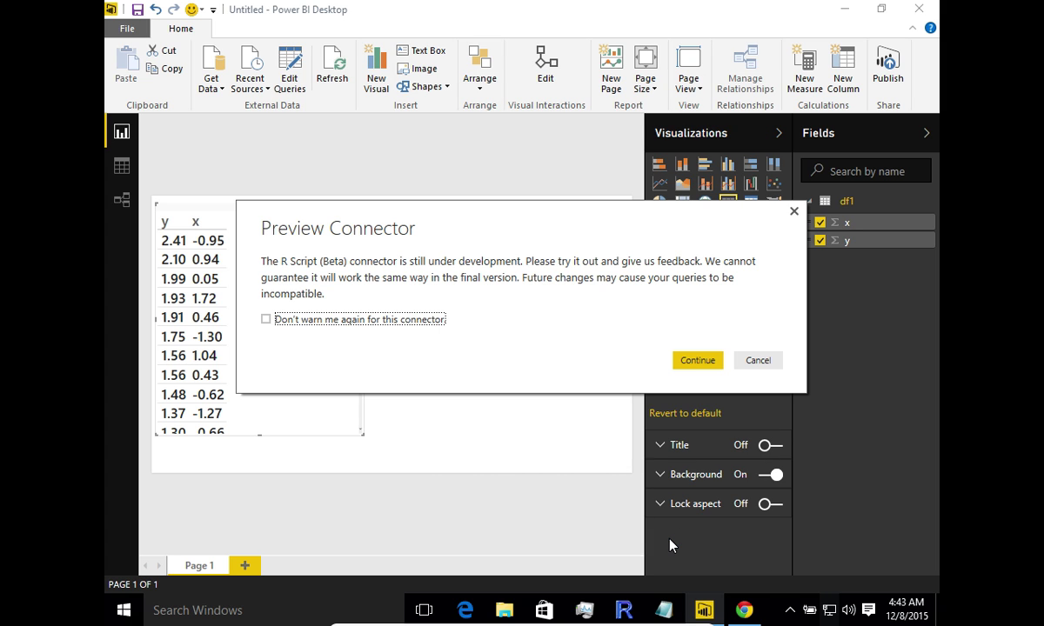
click(698, 361)
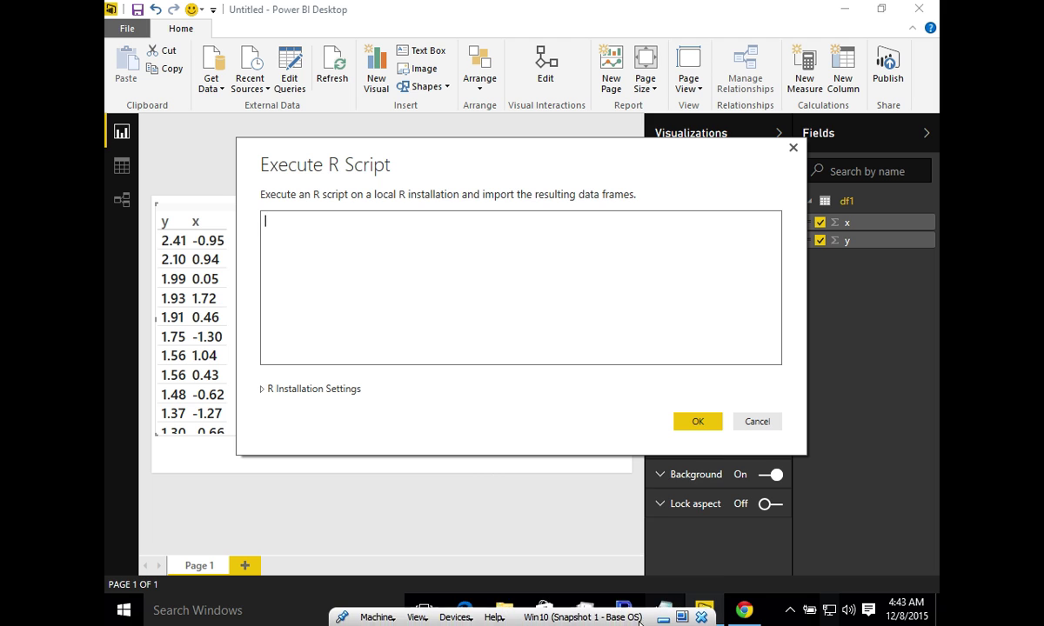
click(626, 606)
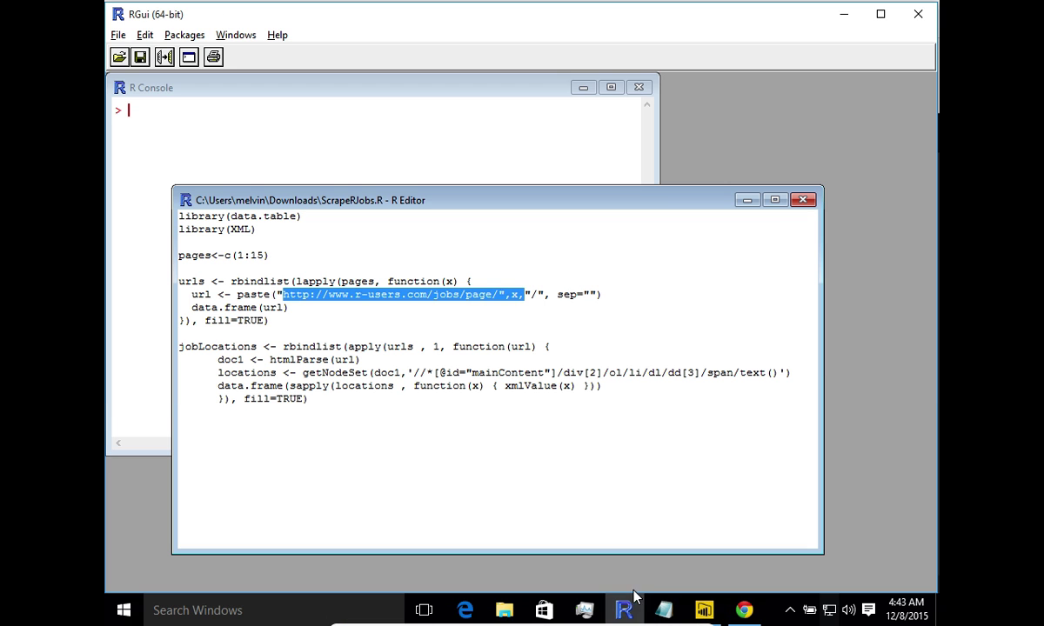
click(623, 431)
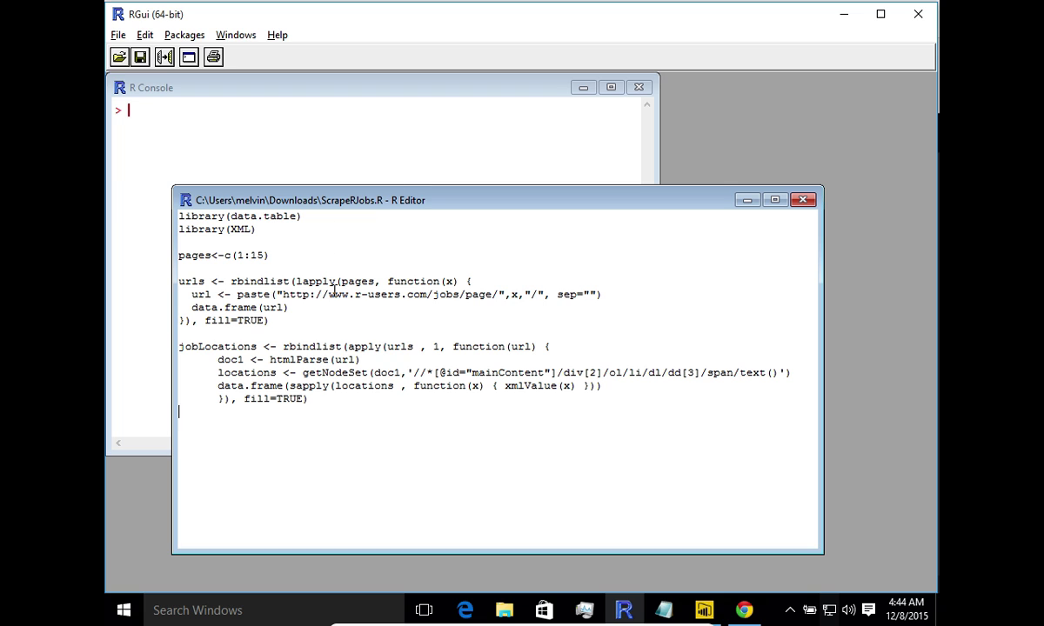
drag(283, 295, 499, 294)
key(ctrl+c)
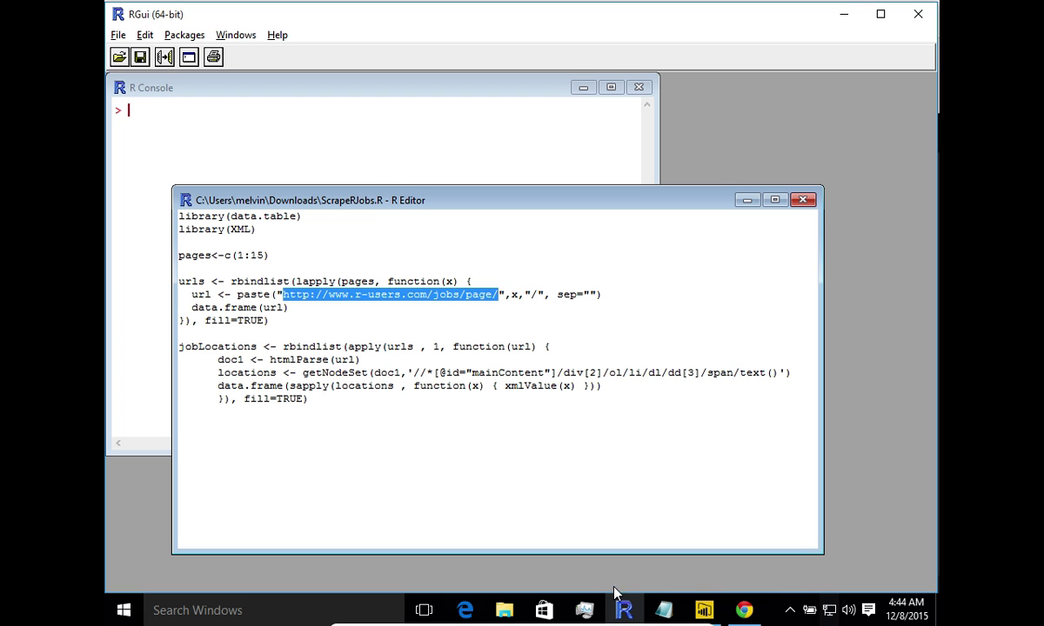
click(744, 609)
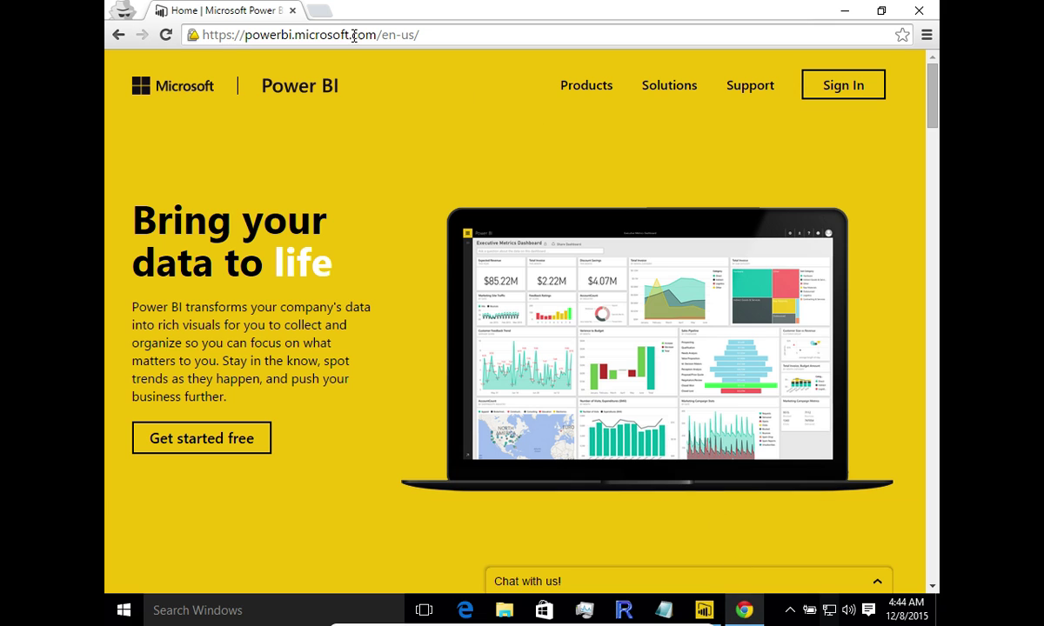
click(319, 10)
key(ctrl+v)
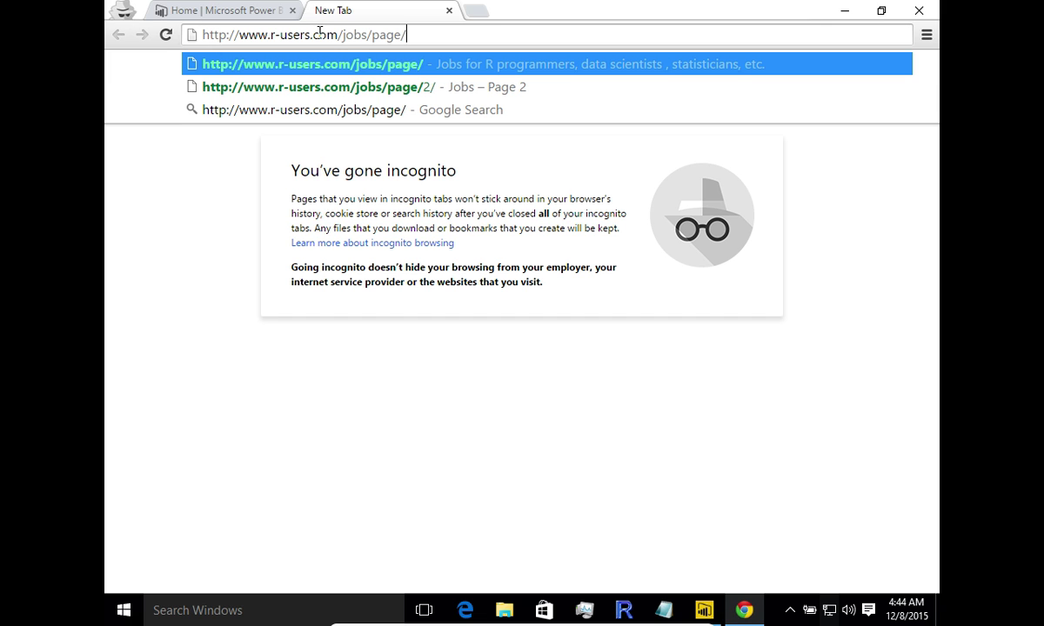
key(Down)
key(Return)
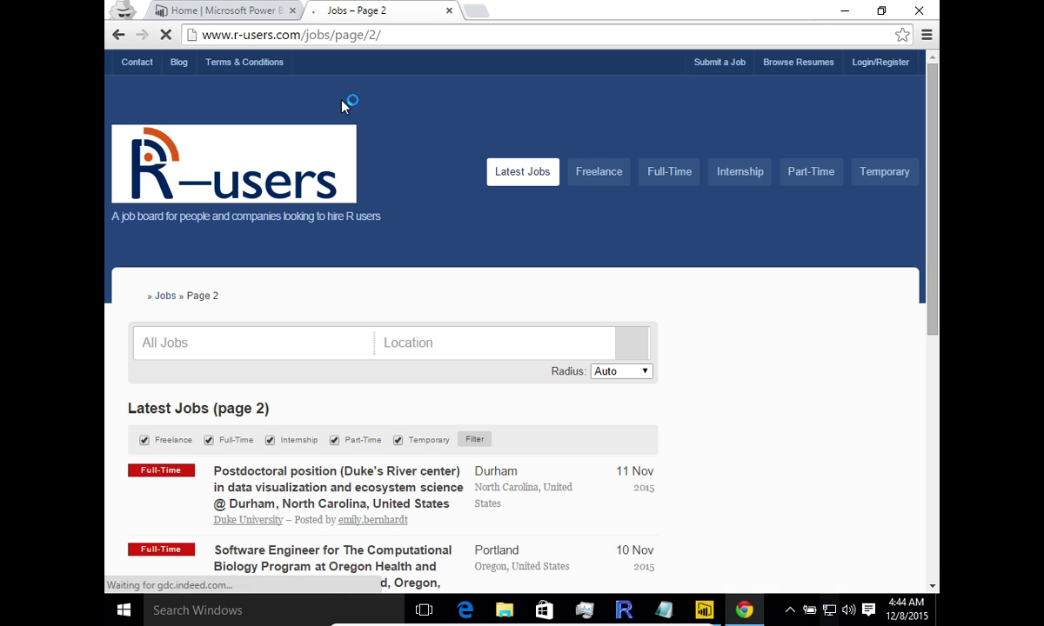
scroll(367, 335, down, 2)
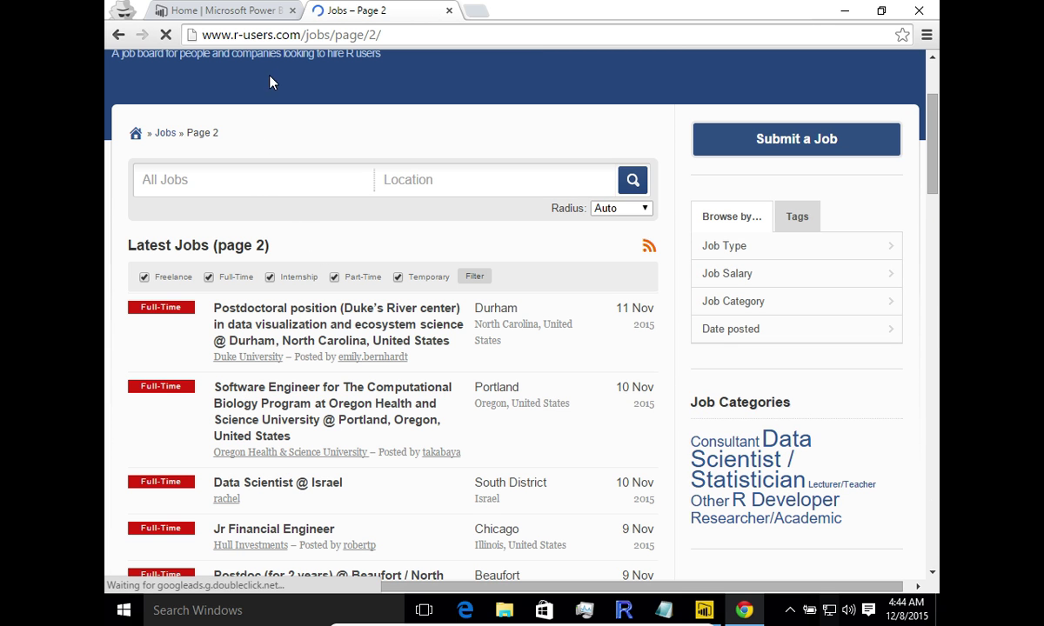
scroll(563, 369, down, 3)
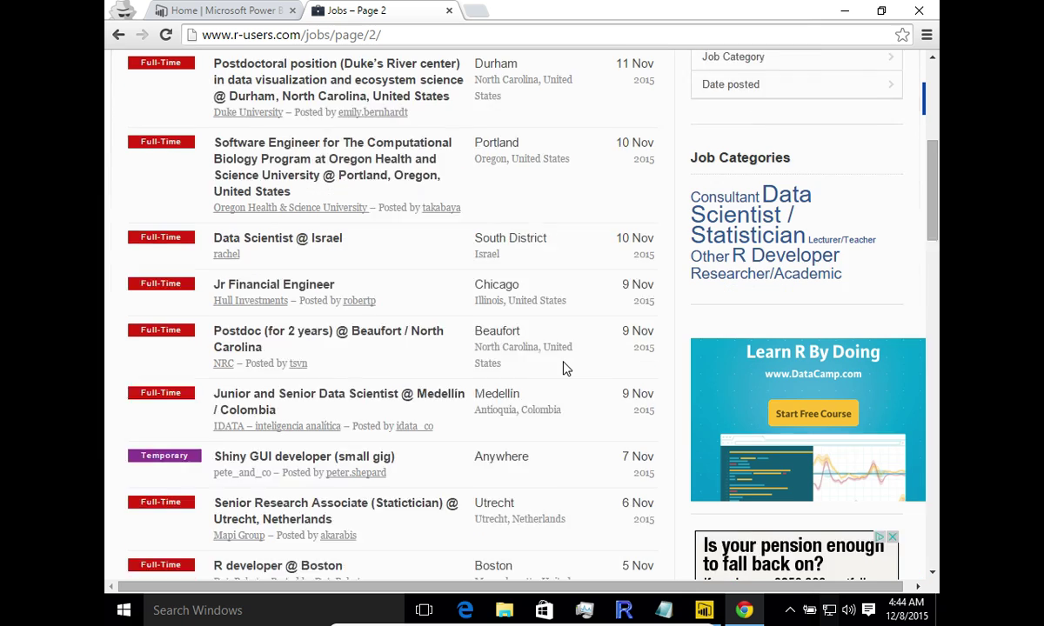
scroll(563, 368, down, 1)
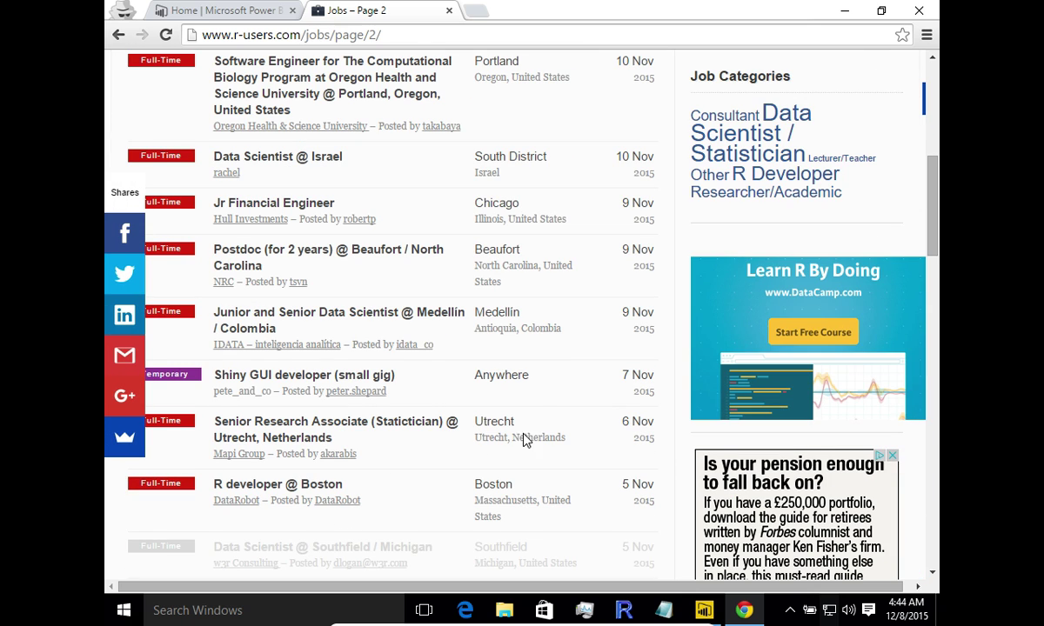
scroll(571, 423, up, 6)
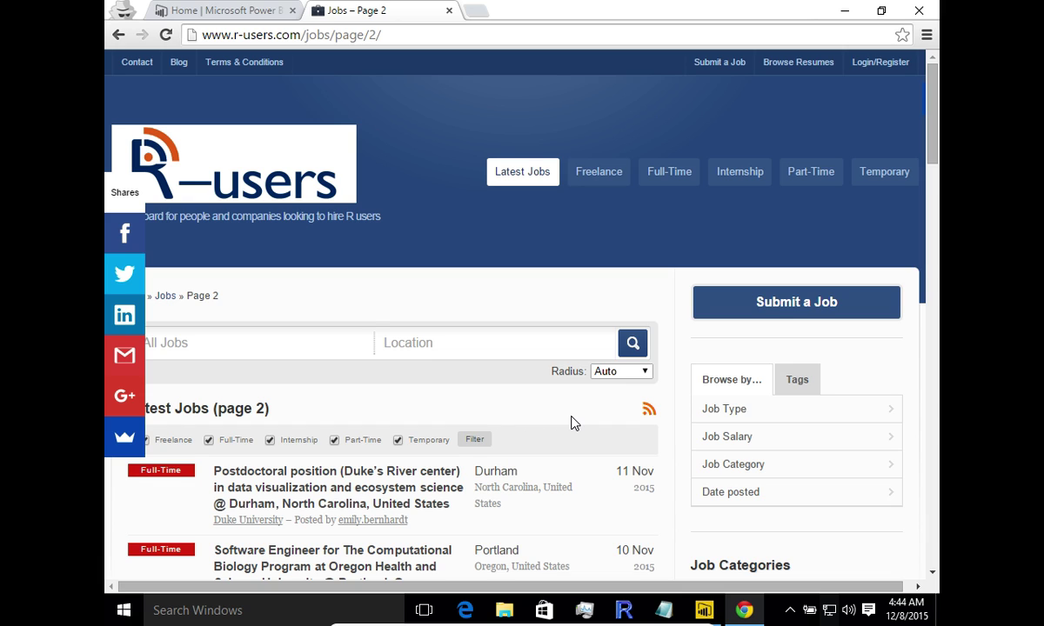
scroll(571, 423, down, 3)
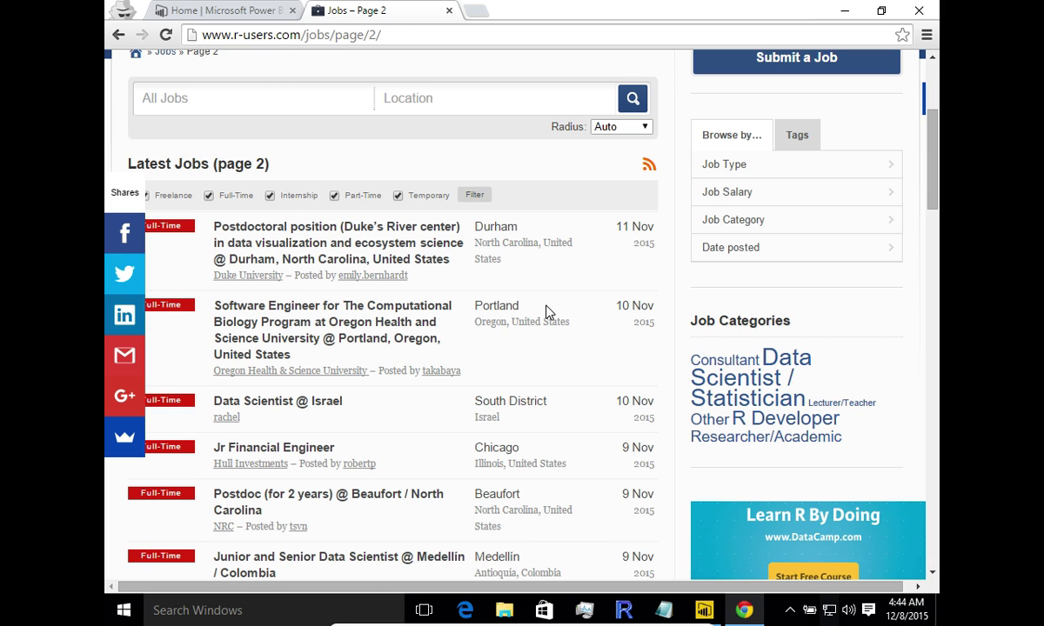
Return to RGui and copy the entire ScrapeRJobs.R script
key(alt+Tab)
click(485, 373)
click(361, 430)
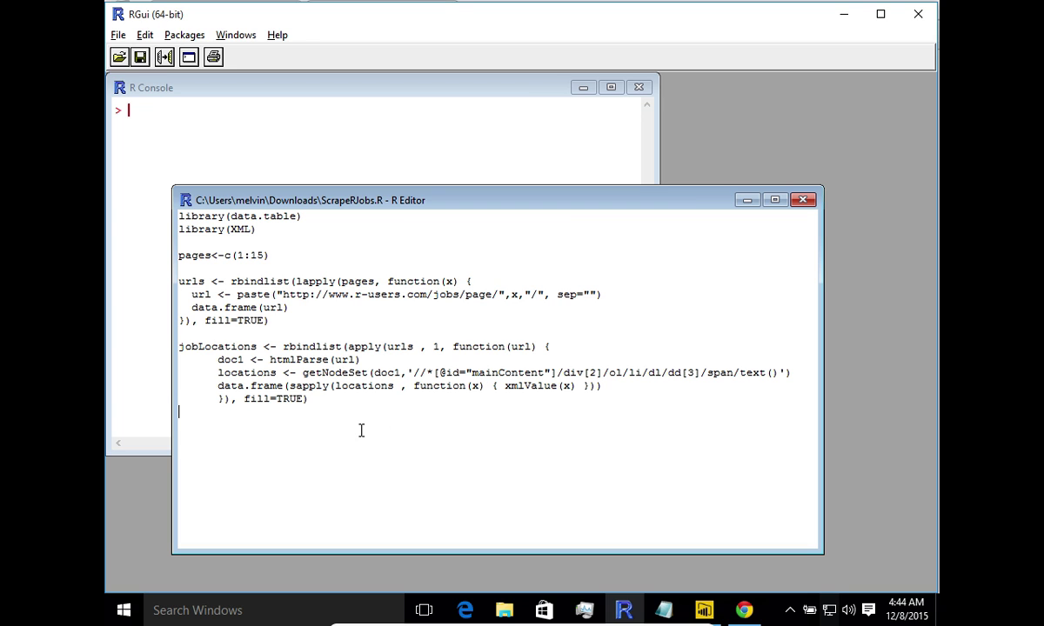
drag(362, 424, 124, 212)
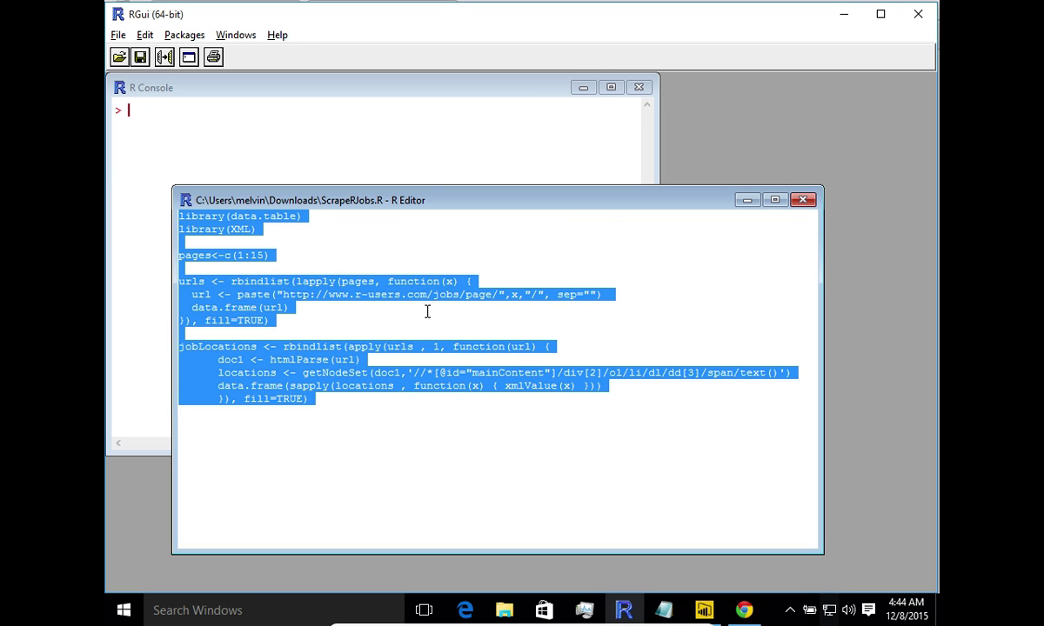
click(384, 270)
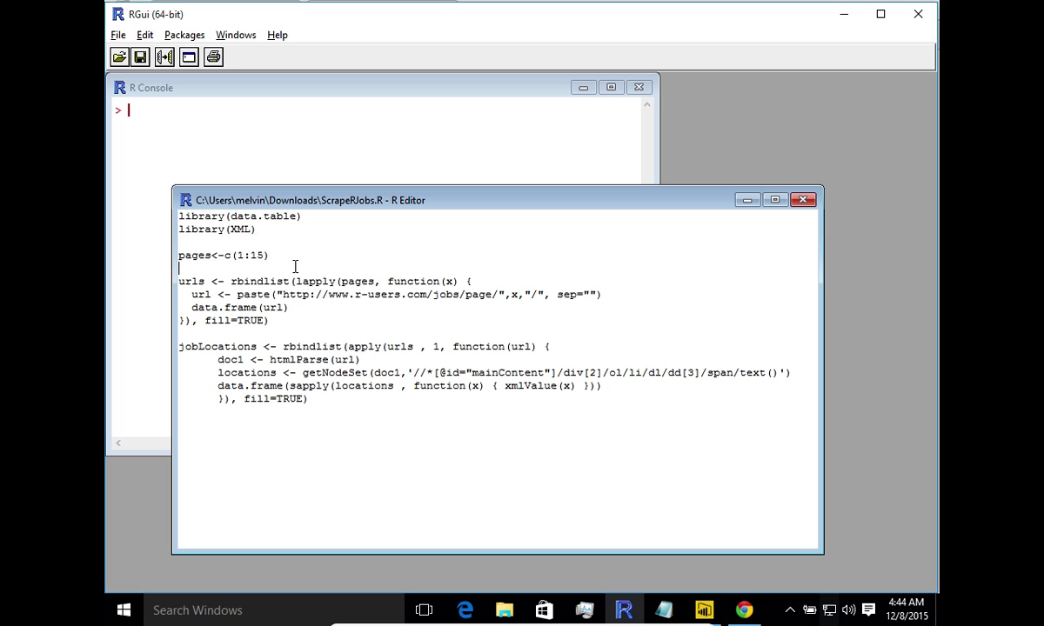
drag(339, 414, 175, 211)
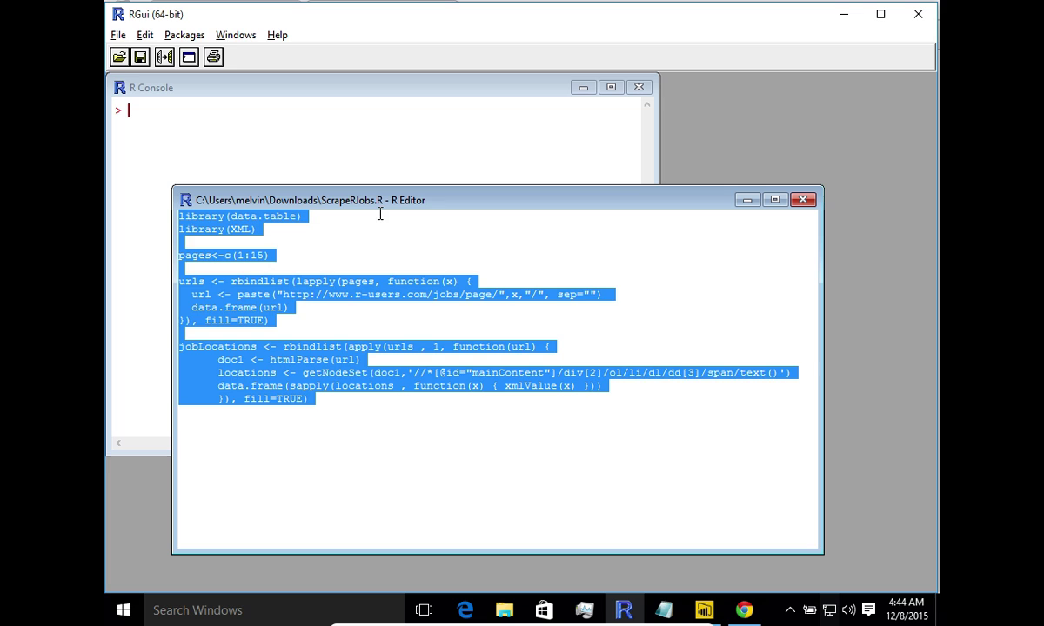
click(326, 228)
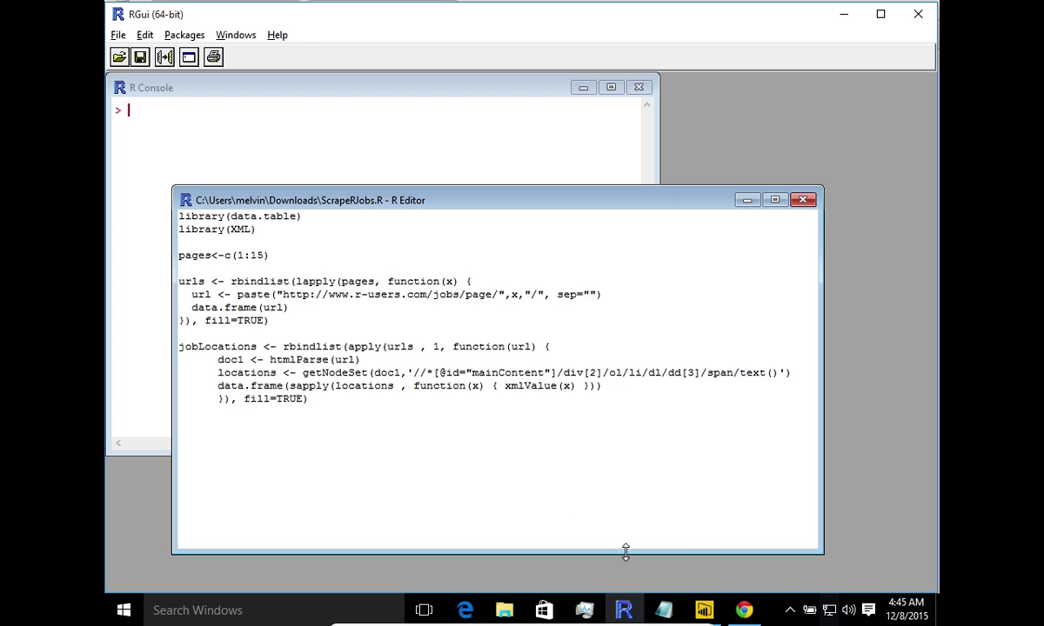
click(368, 398)
key(ctrl+a)
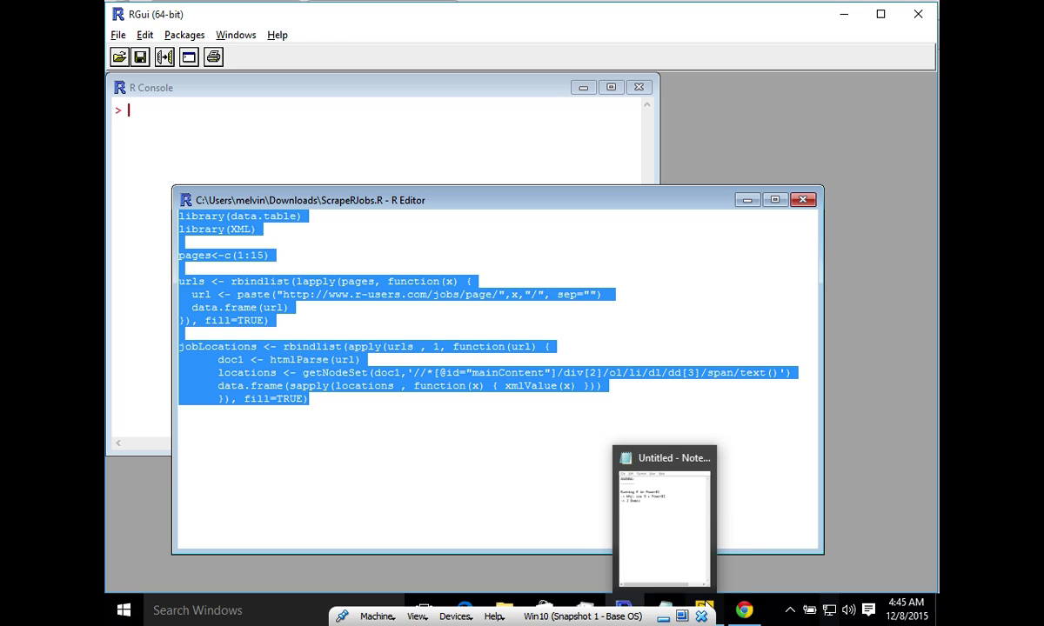
Switch to Power BI Desktop, paste the job-scraping script into the Execute R Script dialog, review it and run it
click(705, 609)
click(373, 254)
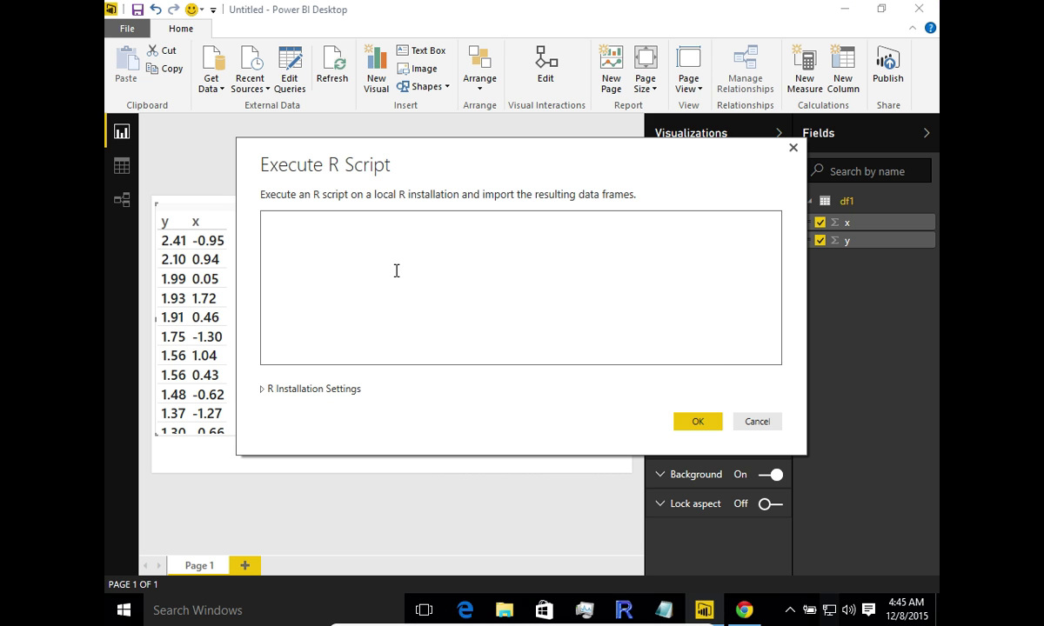
key(ctrl+v)
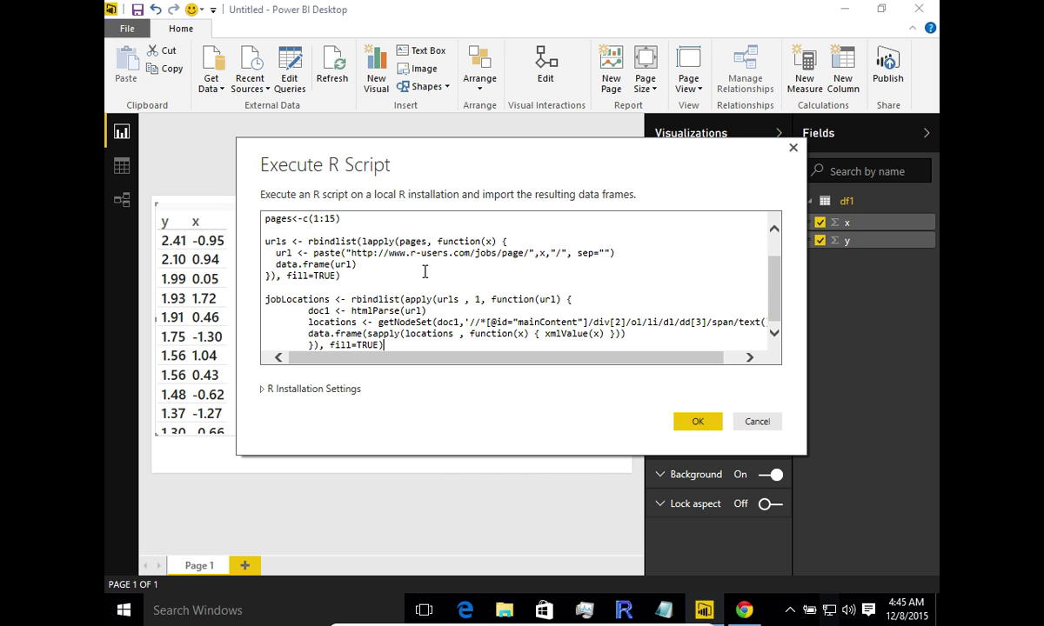
scroll(422, 271, up, 1)
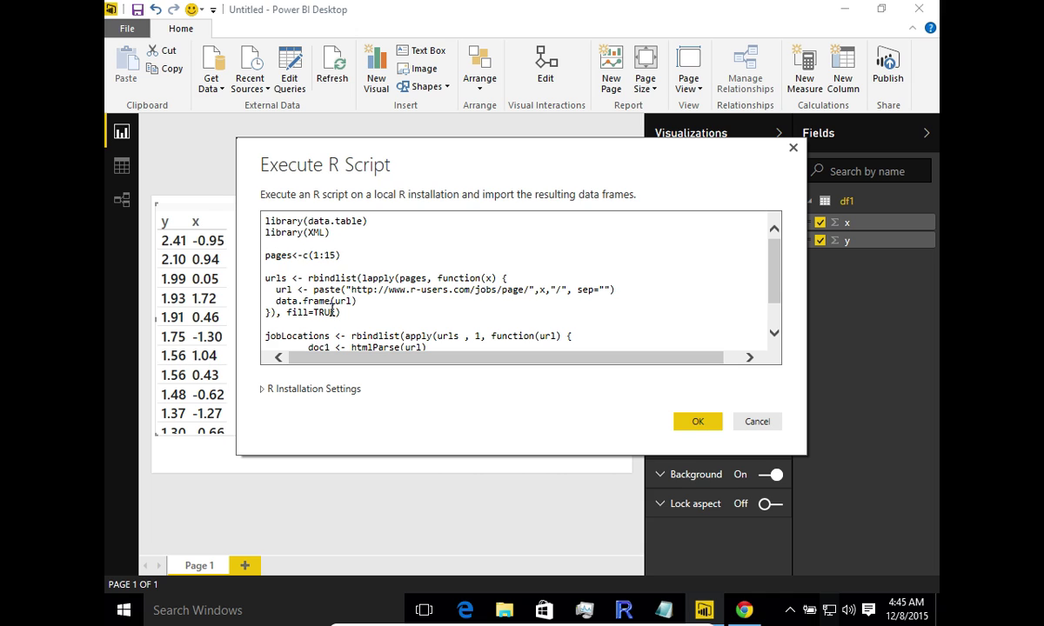
scroll(340, 274, down, 1)
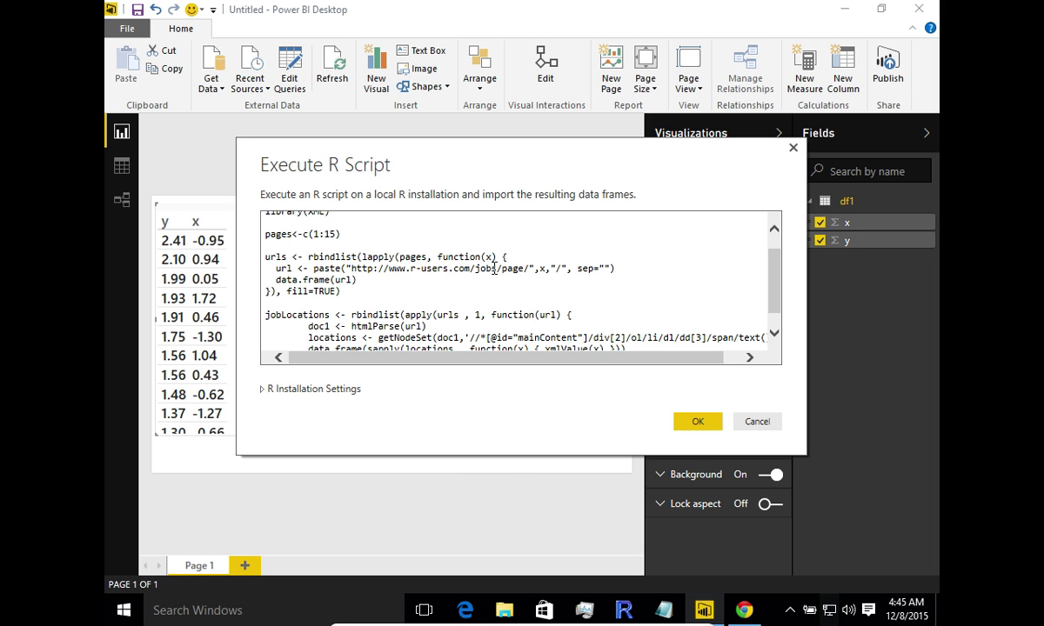
scroll(532, 321, down, 1)
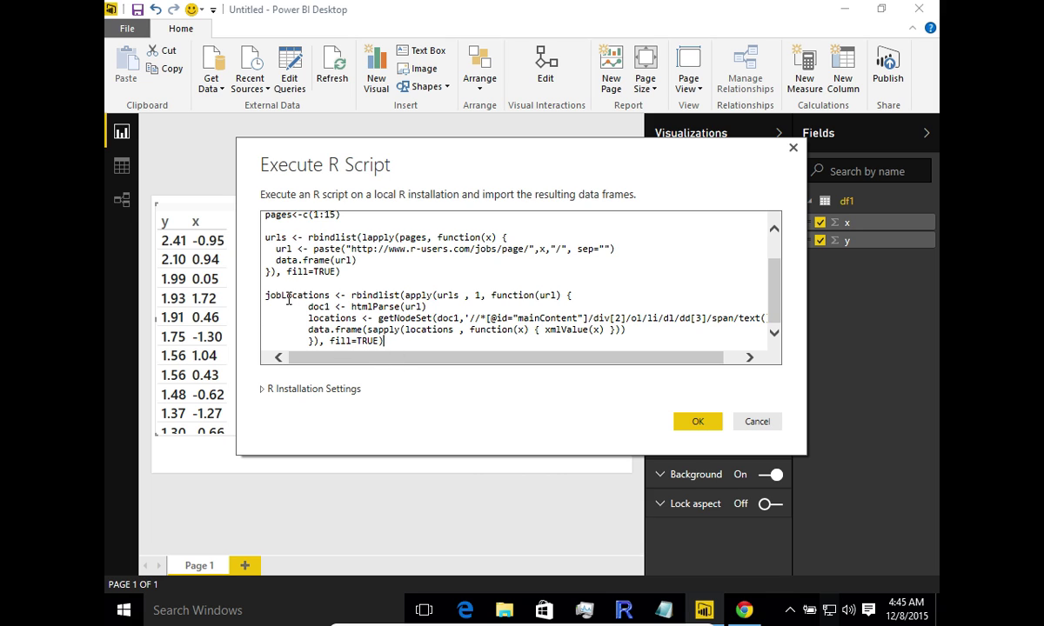
click(687, 423)
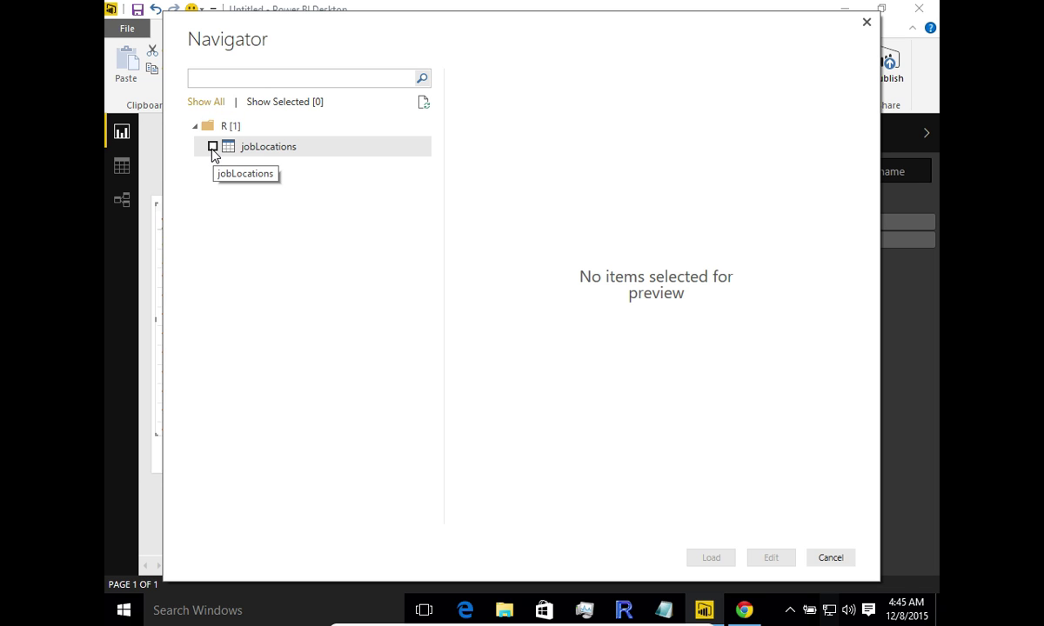
Select the jobLocations data frame, look through its previewed rows and load it into the report
click(212, 147)
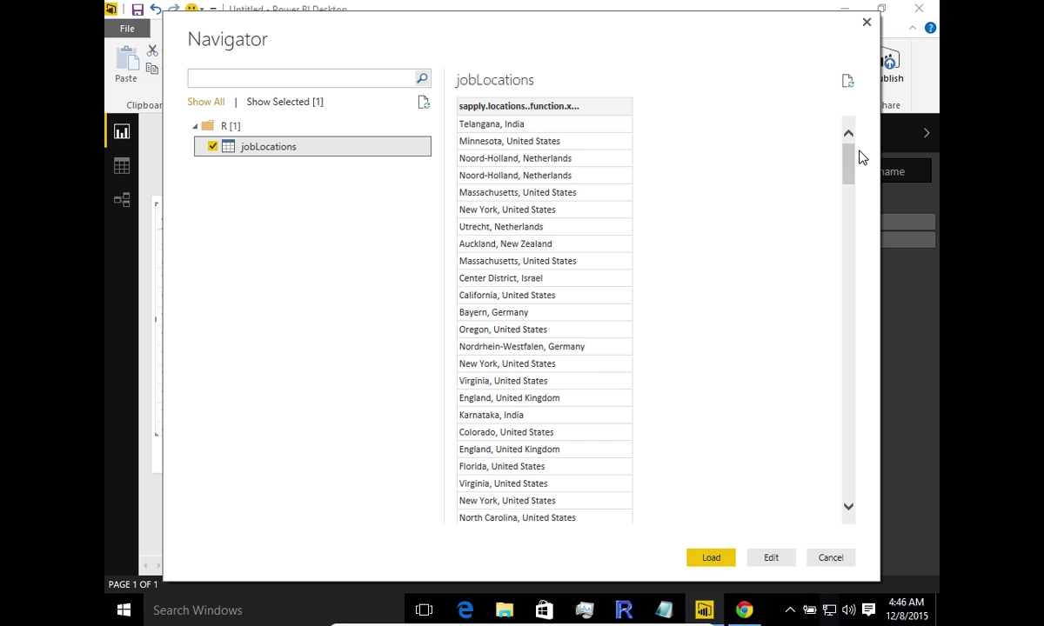
drag(852, 161, 848, 509)
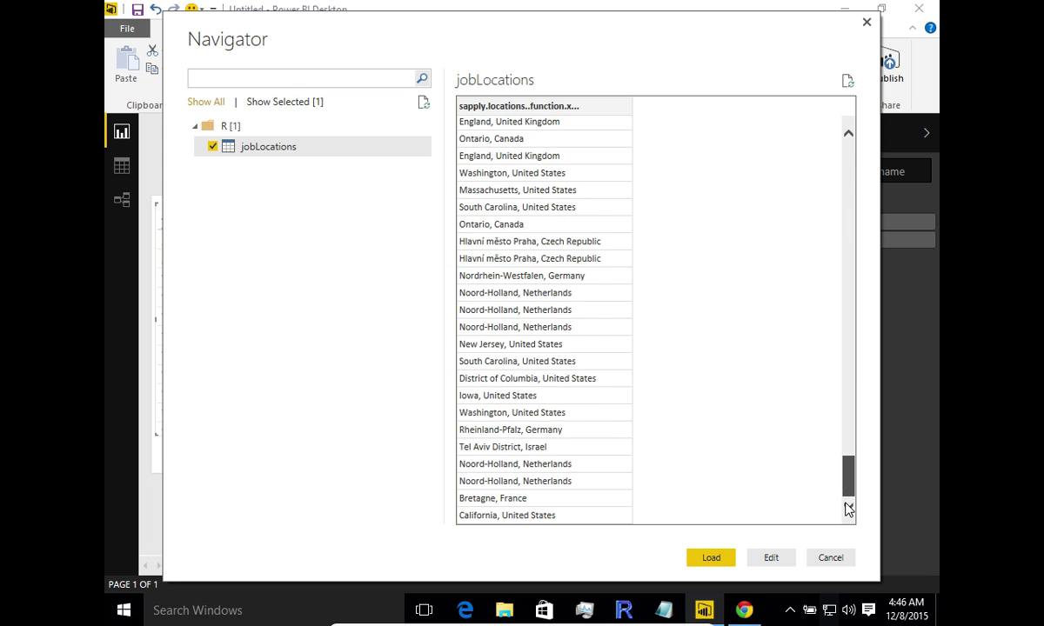
drag(848, 458, 850, 140)
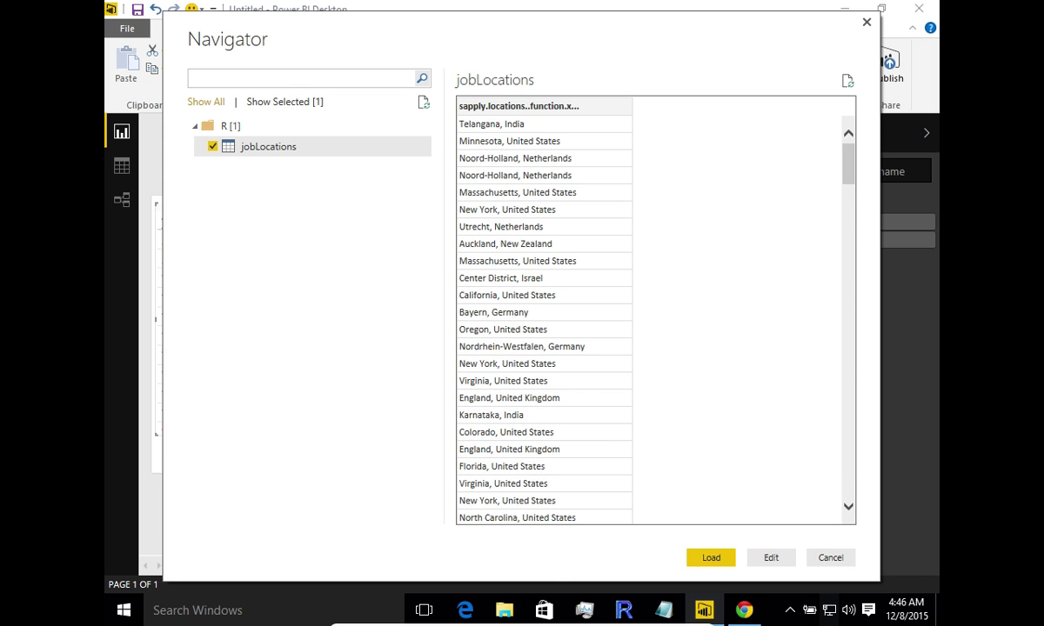
click(707, 559)
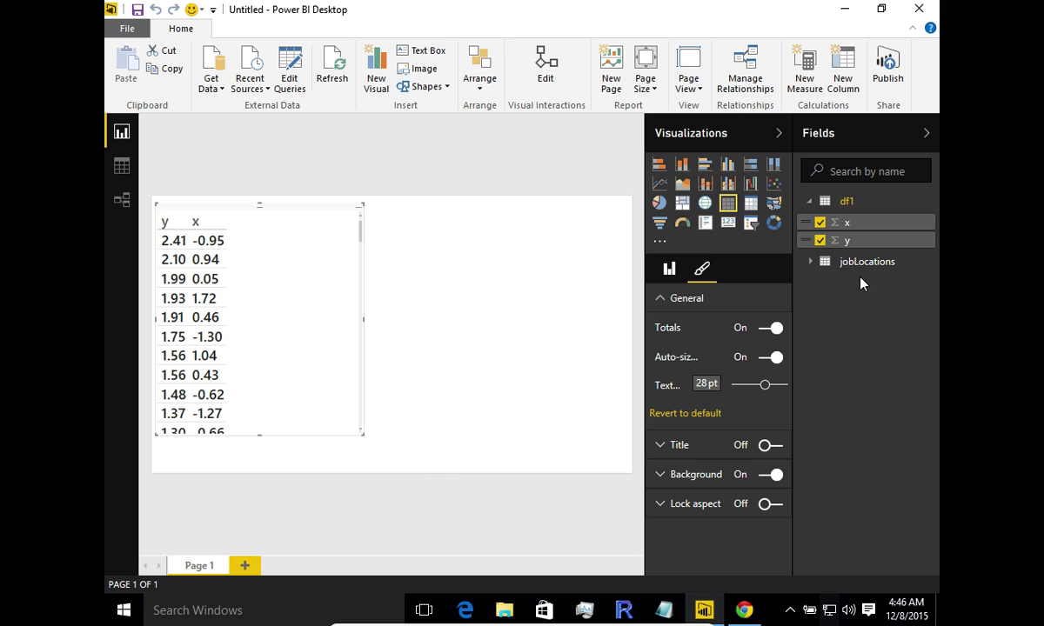
Collapse df1 and expand jobLocations in the field list, and delete the y and x table visual from Page 1
click(809, 201)
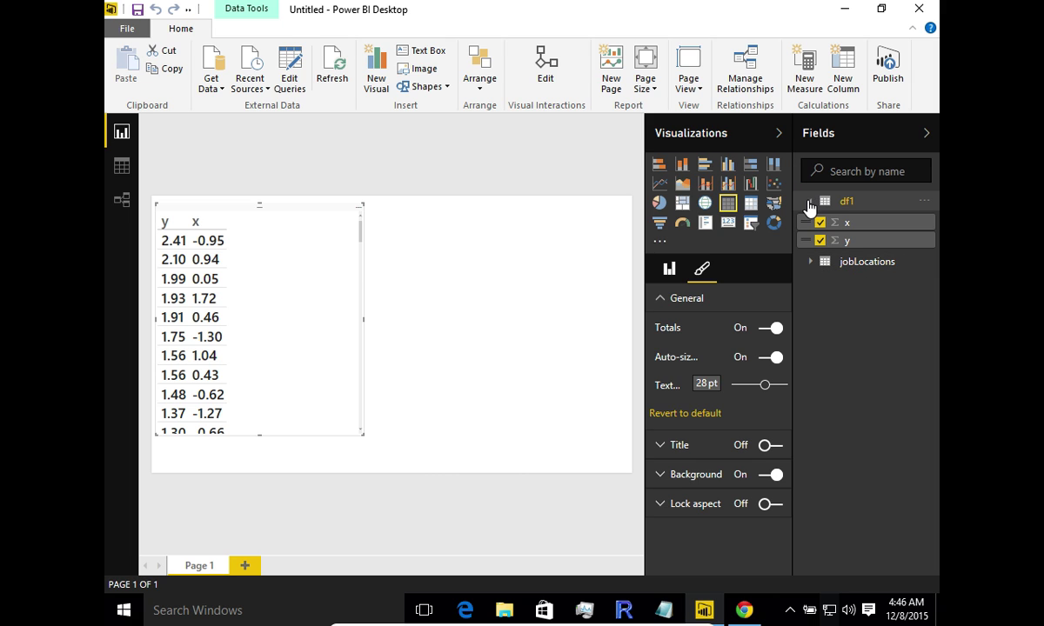
click(810, 222)
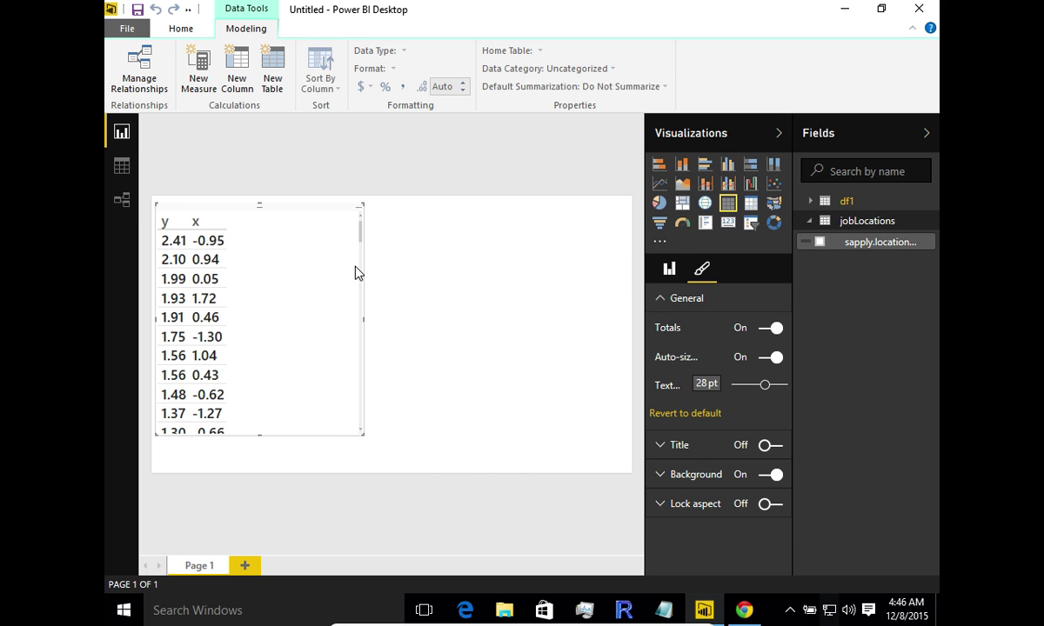
key(Delete)
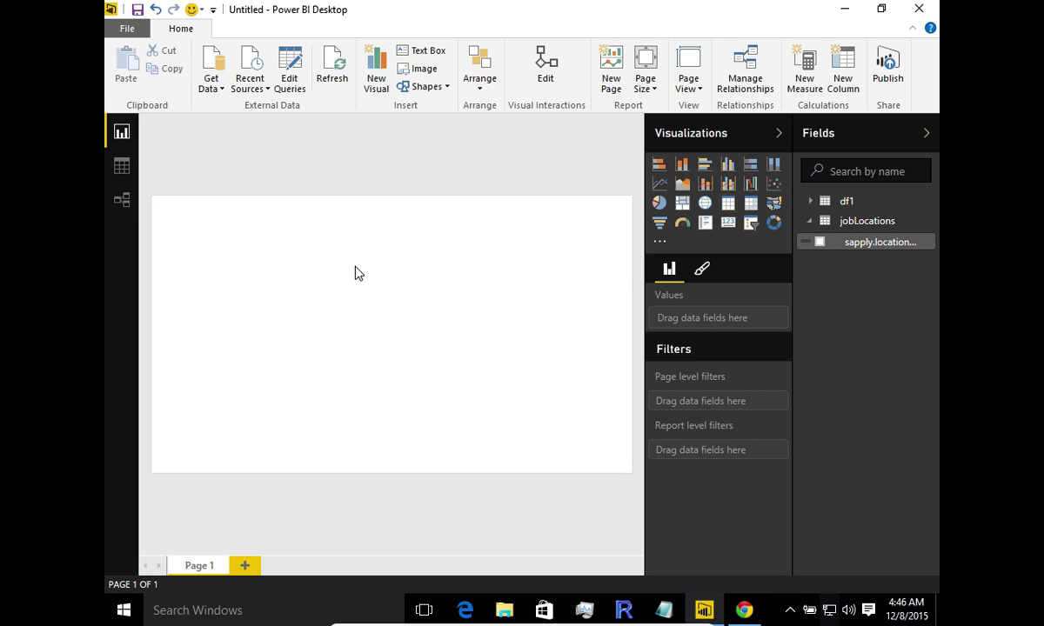
Open the query editor and select the jobLocations query
click(854, 228)
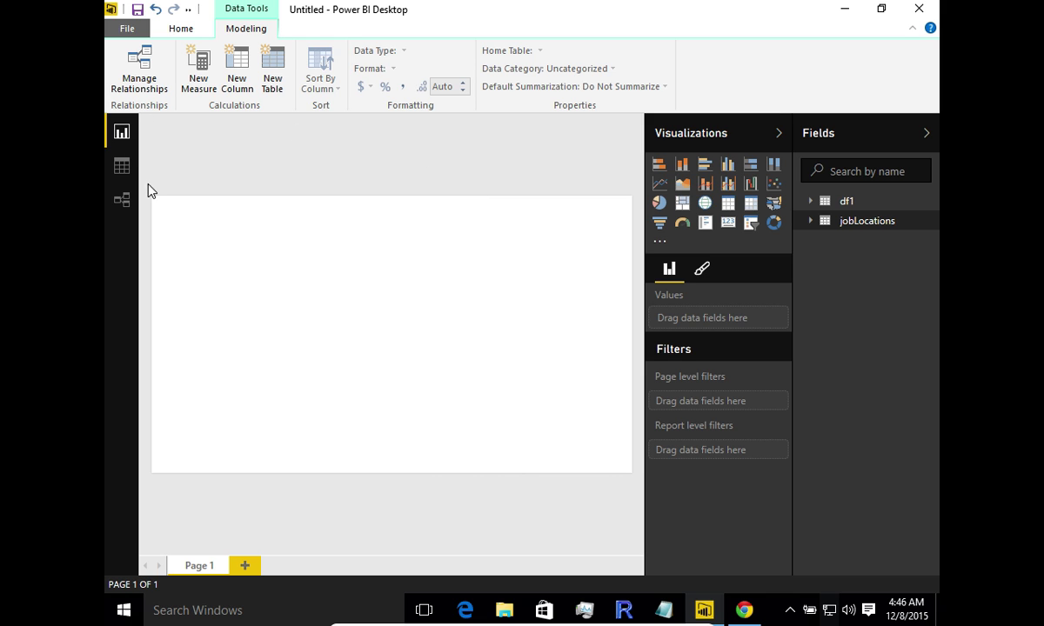
click(181, 28)
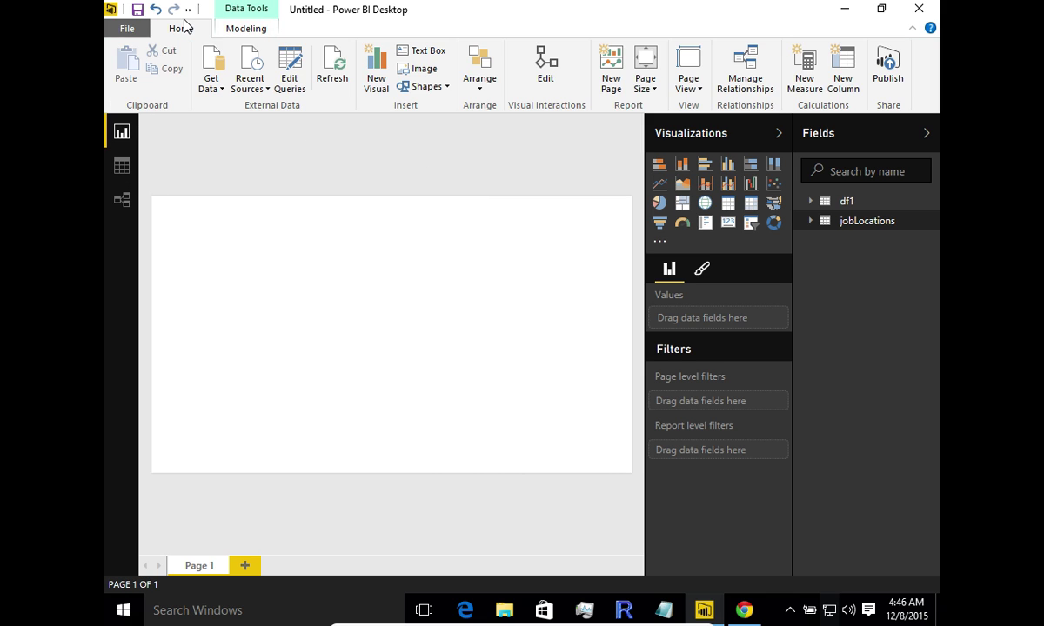
click(294, 85)
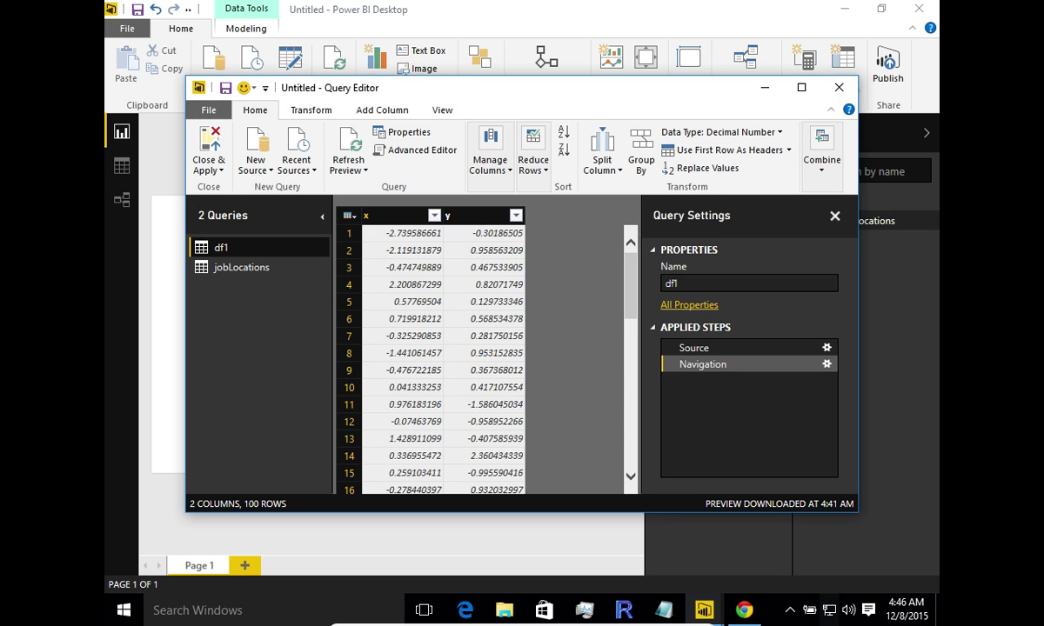
click(261, 276)
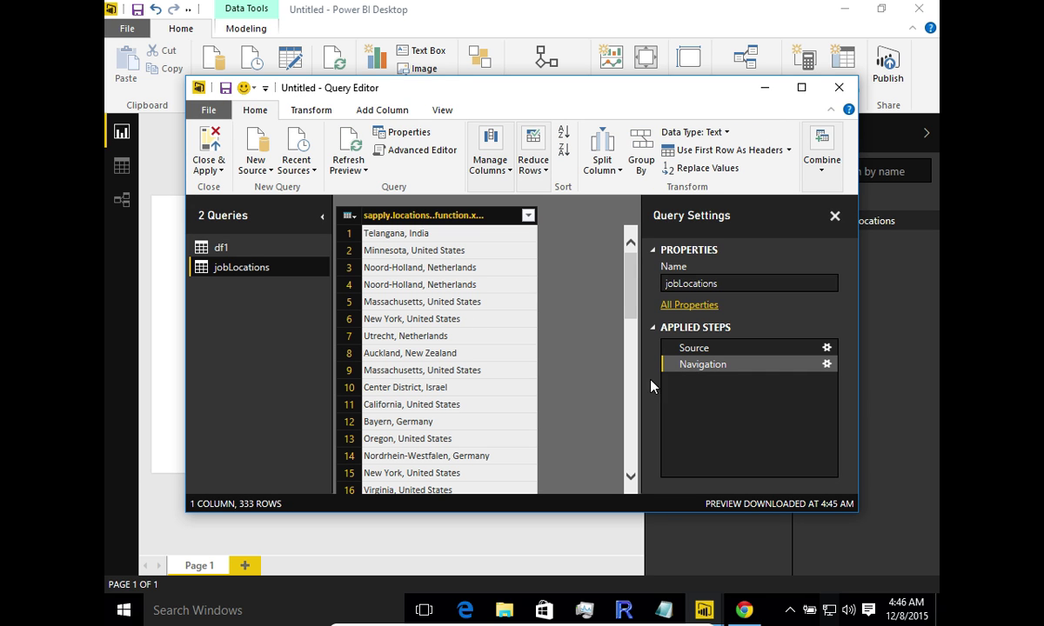
Rename the jobLocations query's only column to Location, close the editor and apply the change
right_click(439, 215)
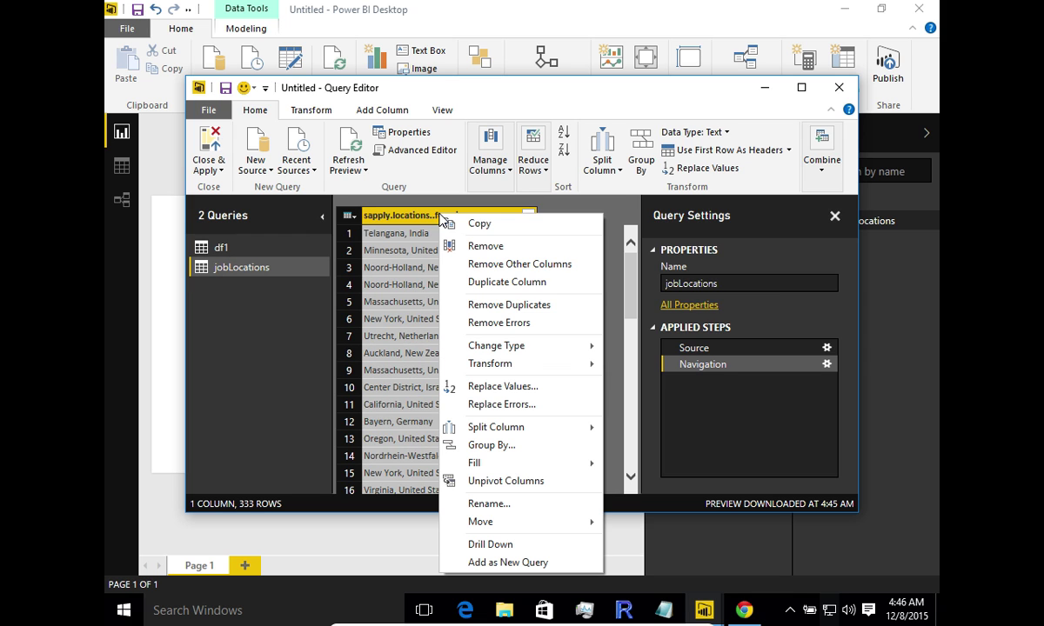
click(483, 505)
text(Loca)
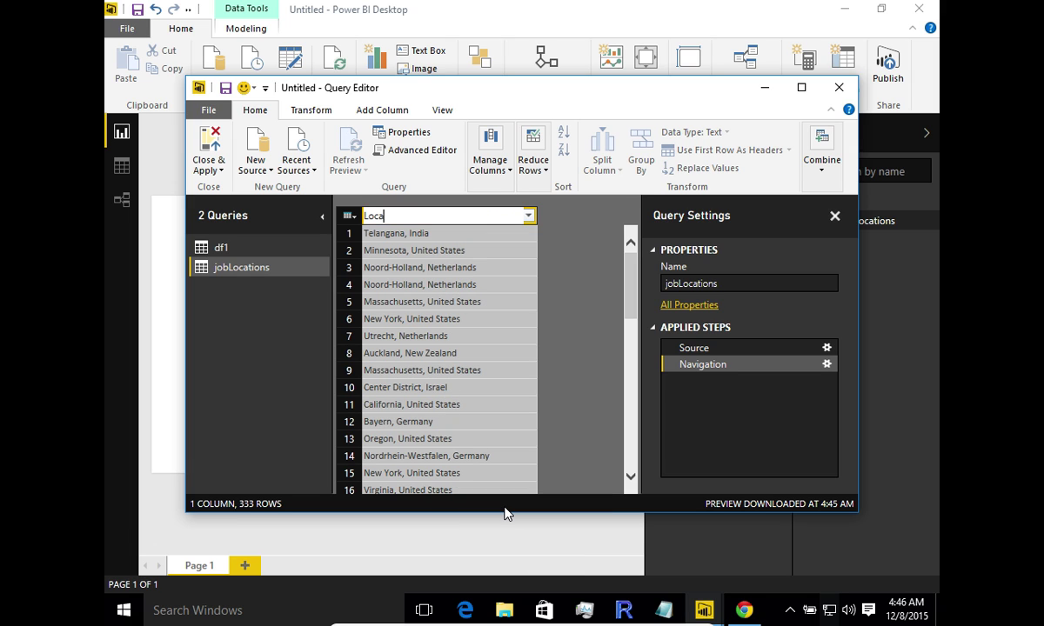
text(tion)
key(Return)
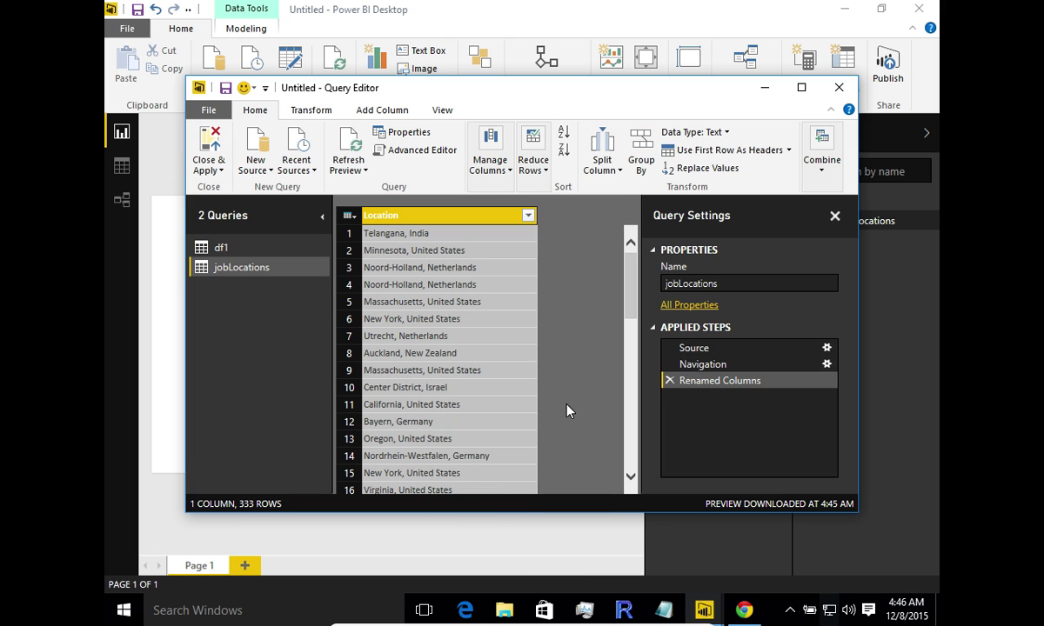
click(206, 140)
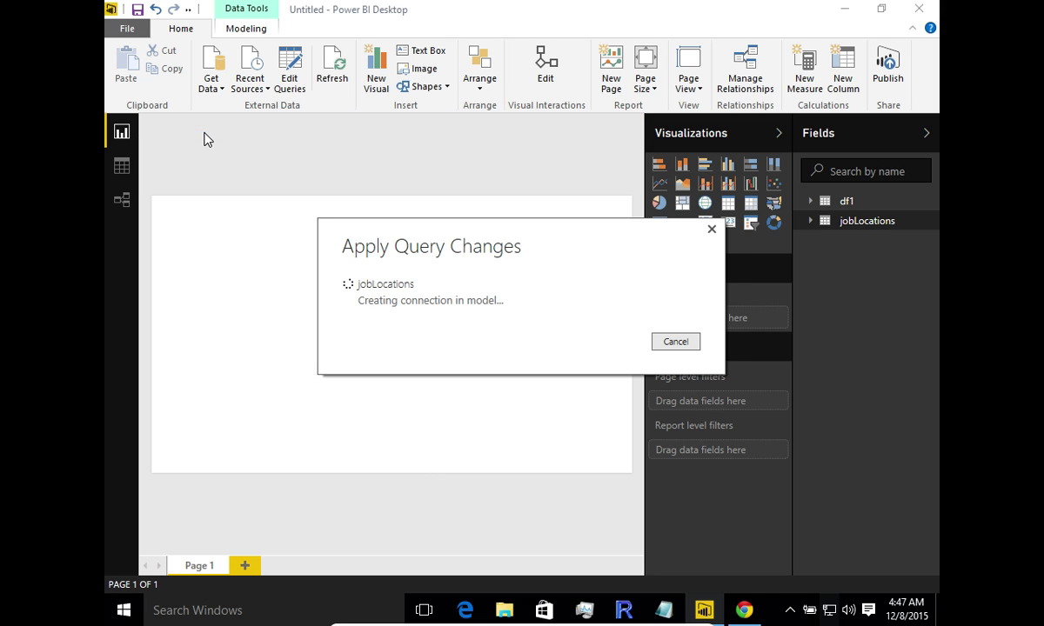
Add the jobLocations Location field to Page 1 and change the resulting table visual to a map
click(816, 223)
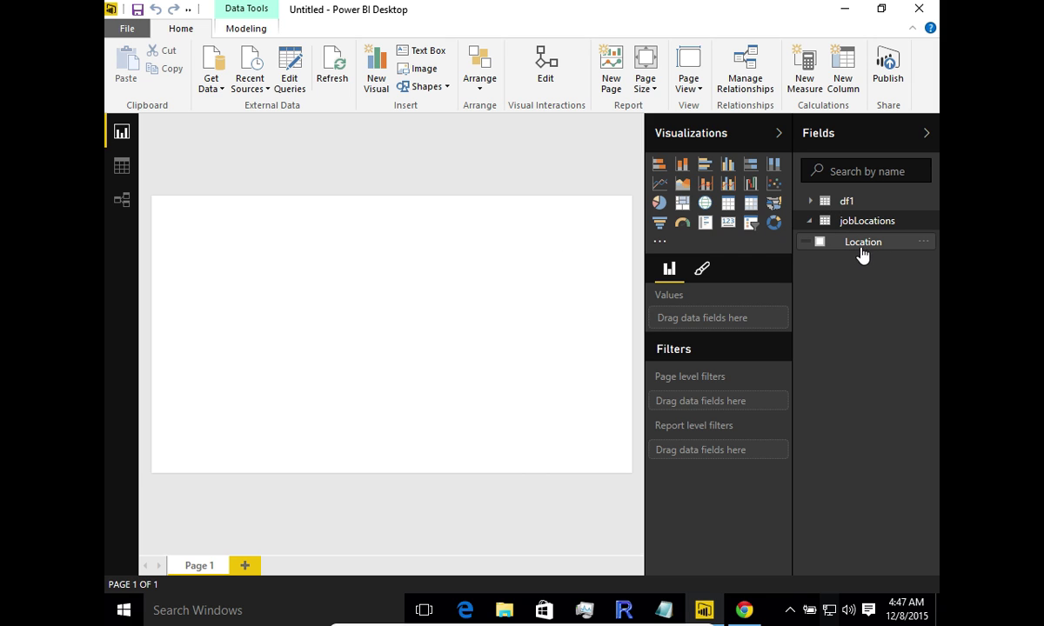
drag(869, 251, 342, 303)
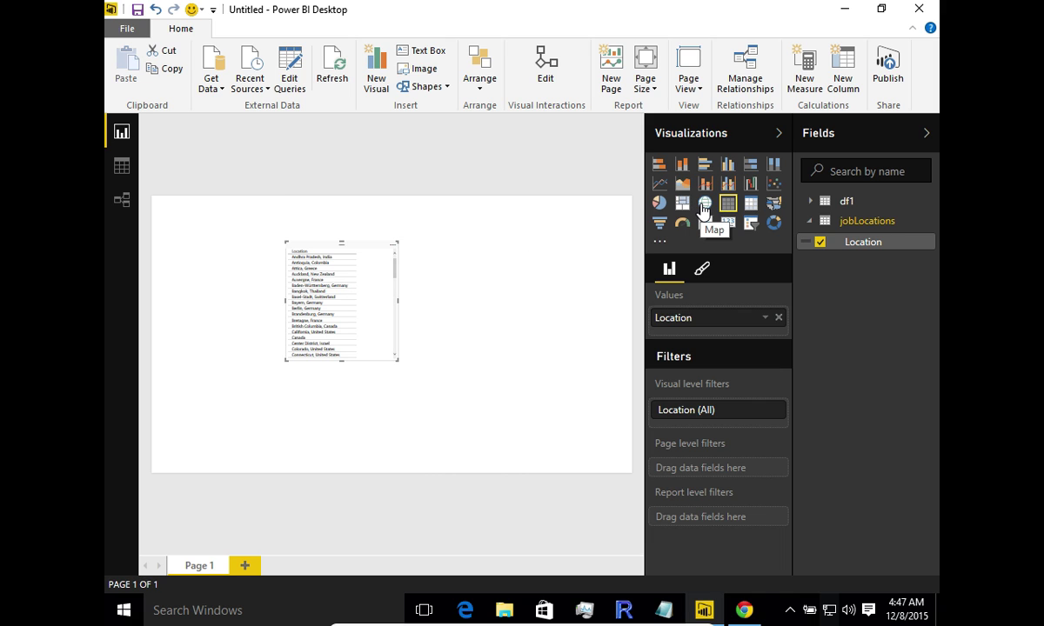
click(478, 319)
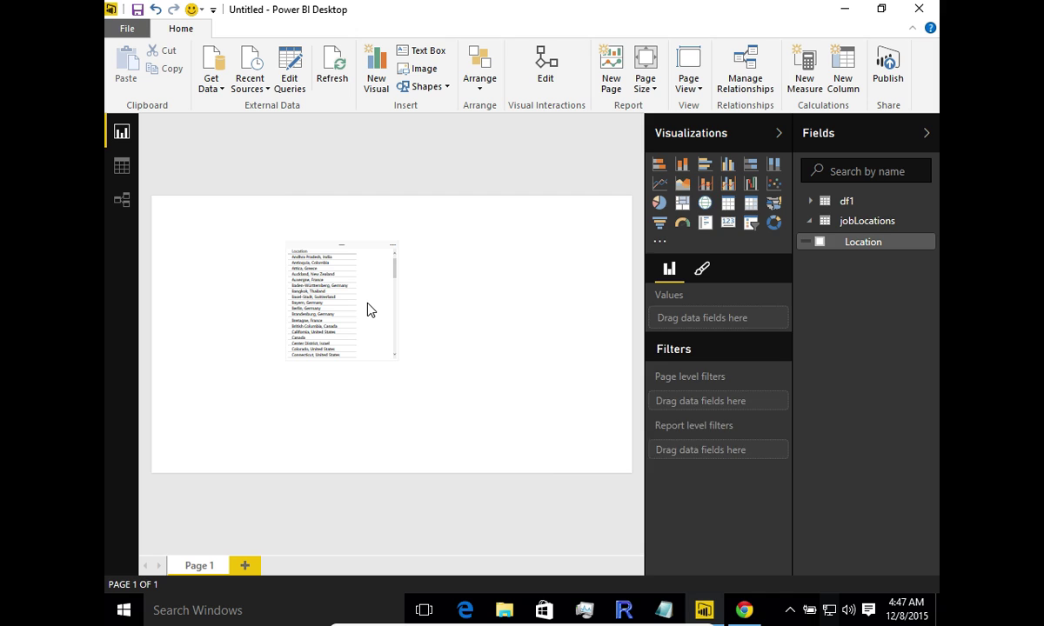
click(367, 305)
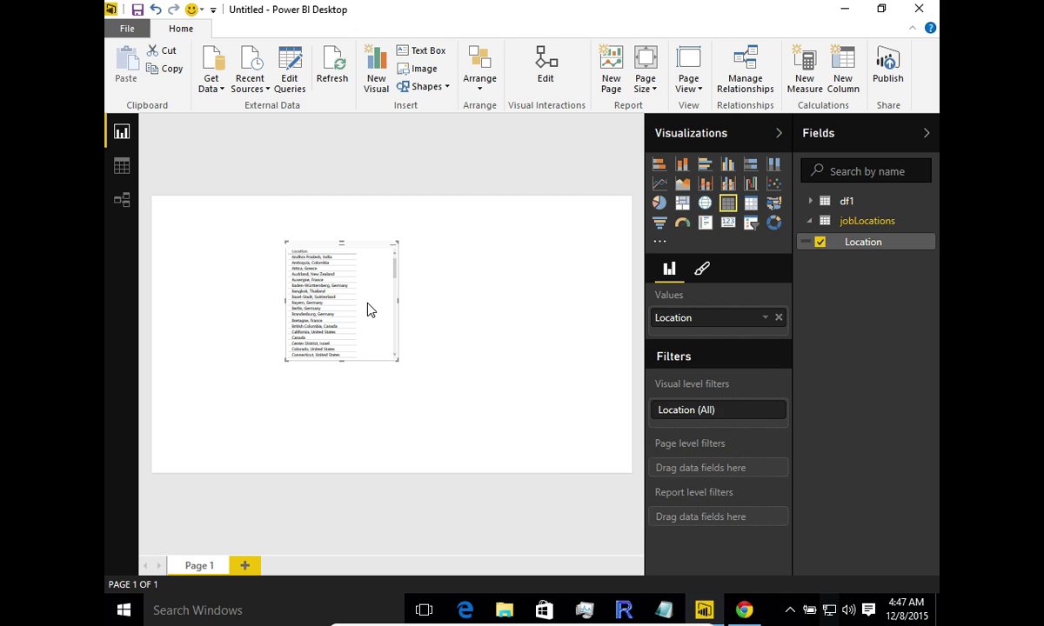
click(704, 207)
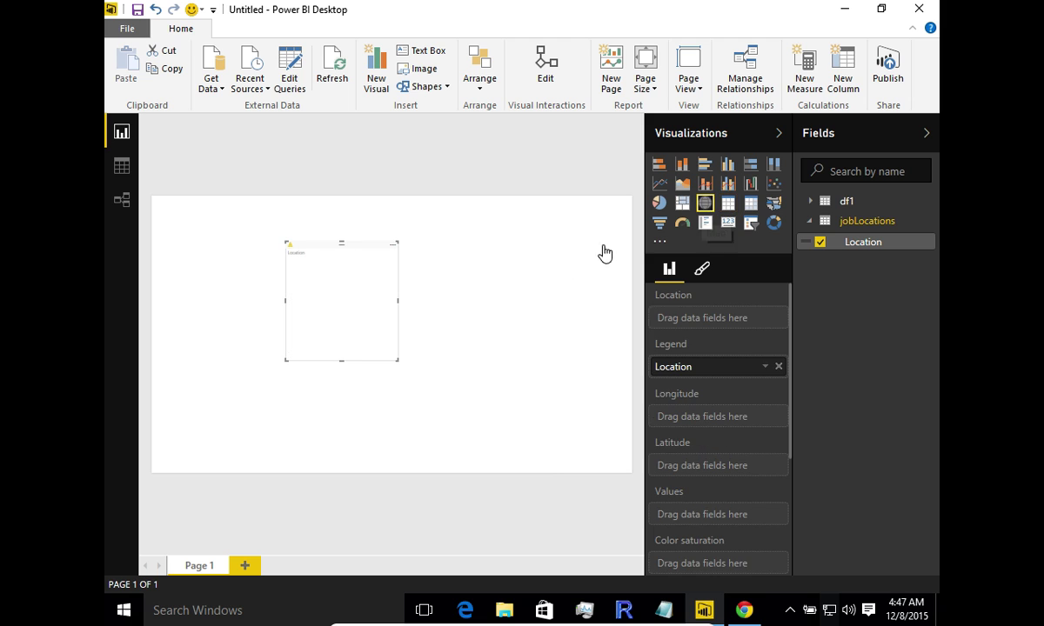
Enlarge the map visual and reposition it so that it fills most of the report page
drag(287, 362, 153, 438)
drag(326, 251, 415, 220)
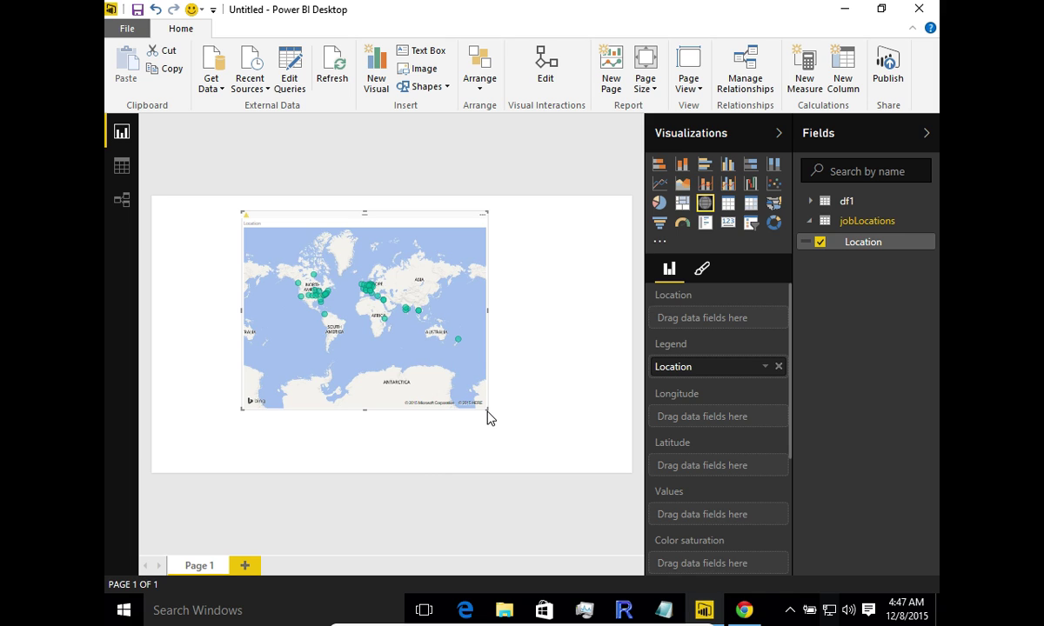
drag(484, 409, 571, 463)
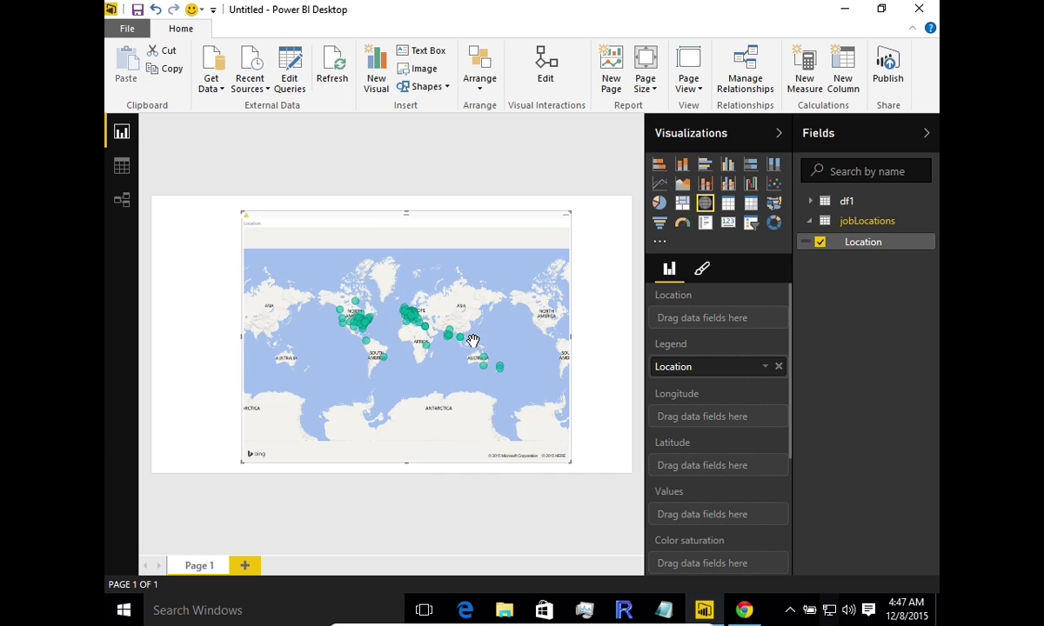
scroll(473, 341, up, 3)
scroll(472, 341, down, 2)
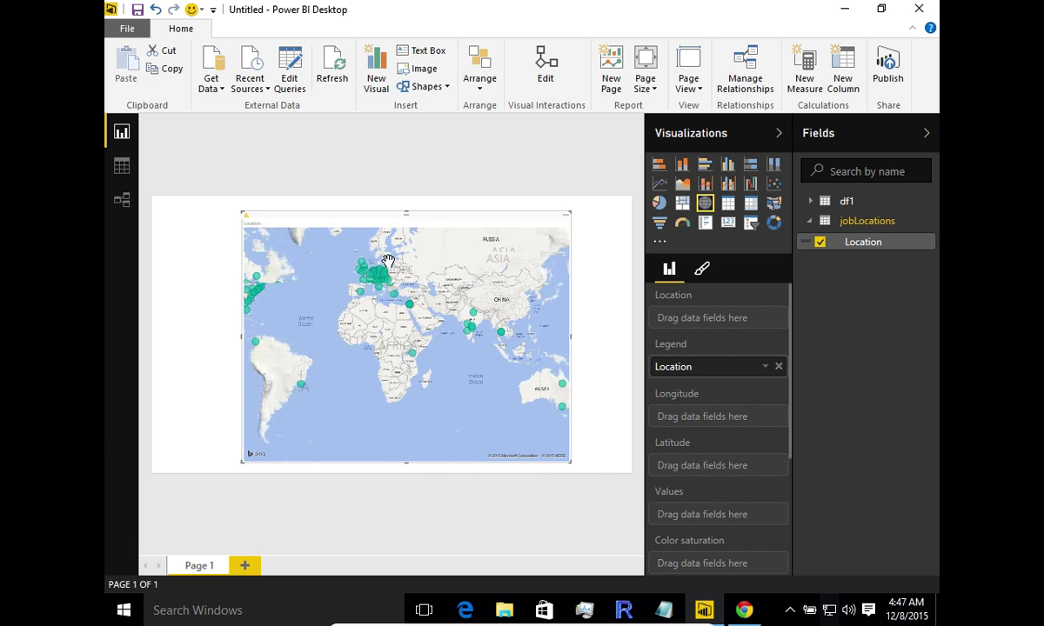
drag(244, 213, 157, 194)
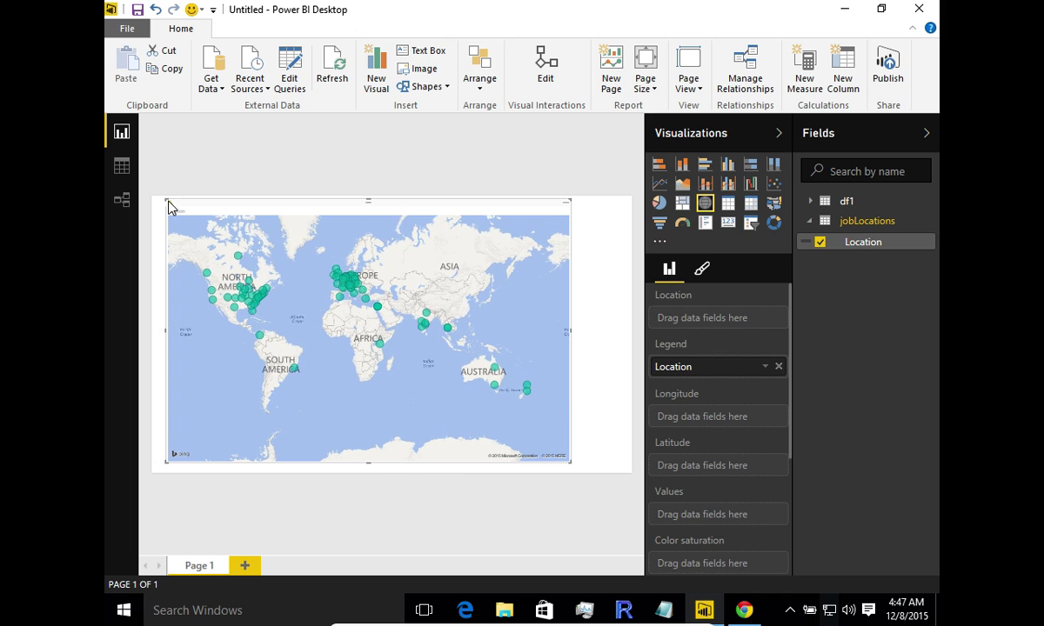
Move the map's Location field from Legend to Location and add Location to Values as Count of Location
drag(700, 359, 719, 319)
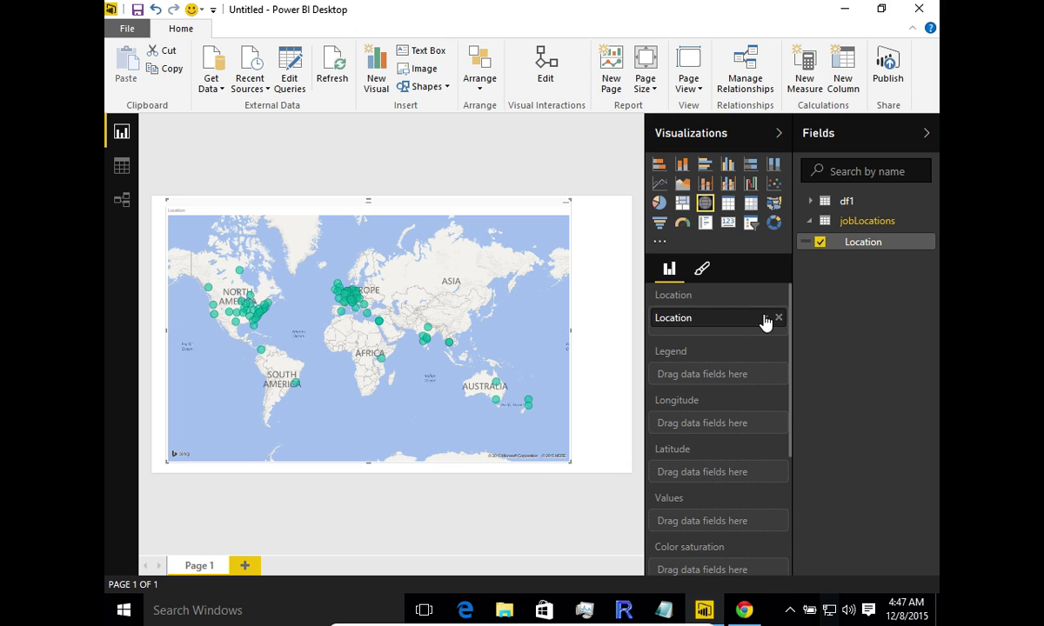
drag(861, 243, 718, 525)
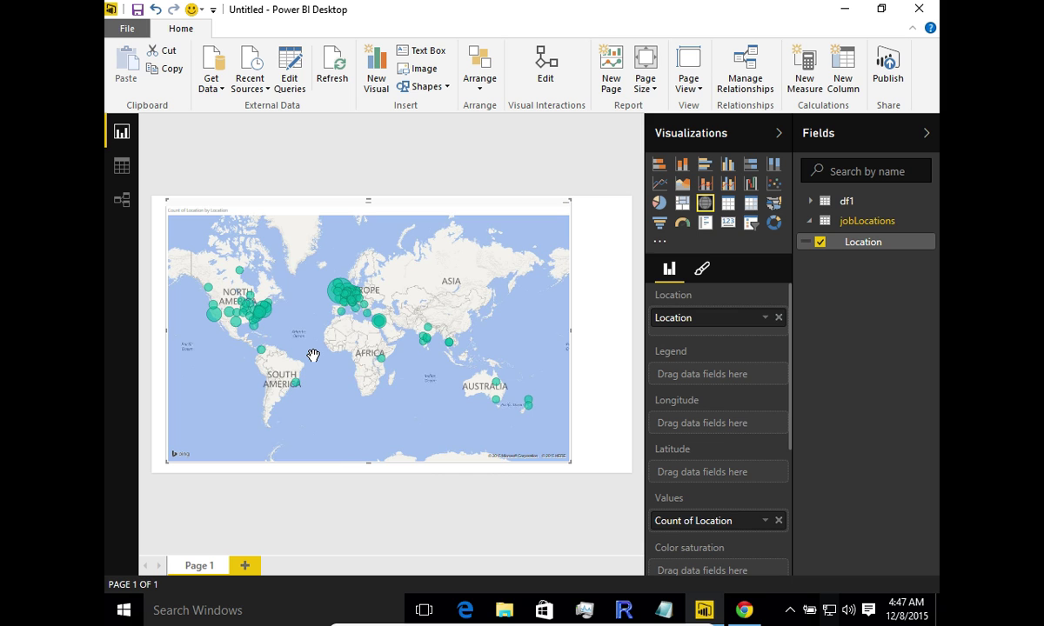
Examine the job-count bubbles across the world map, looking closely at the United Kingdom and western Europe before returning to the world view
scroll(314, 356, up, 2)
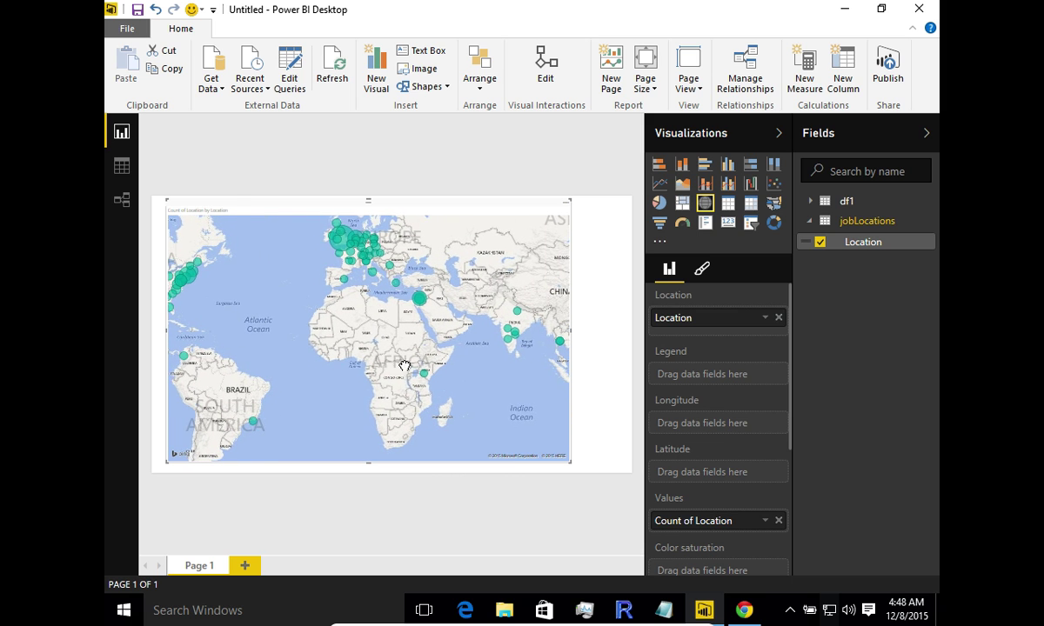
drag(303, 355, 409, 368)
scroll(408, 365, down, 2)
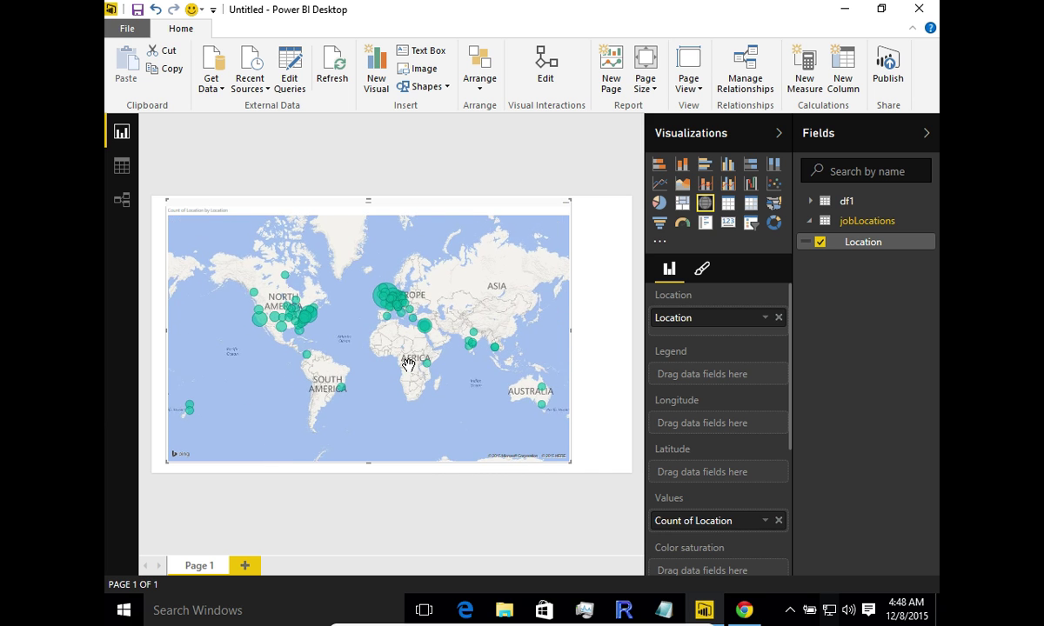
scroll(408, 366, up, 1)
scroll(408, 365, down, 1)
scroll(372, 310, up, 3)
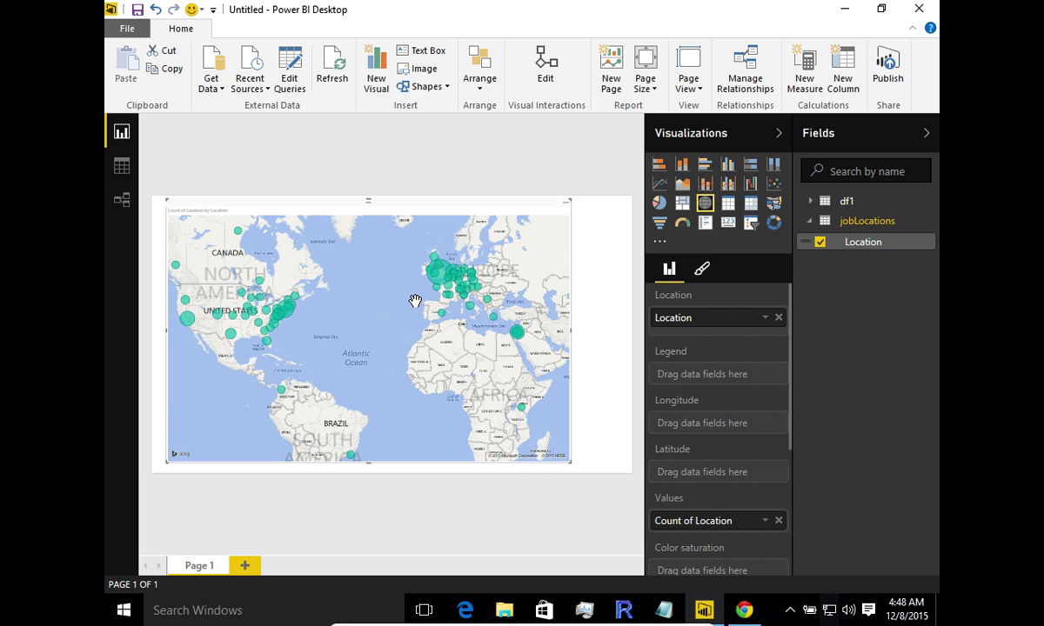
scroll(418, 301, up, 2)
drag(413, 319, 279, 410)
scroll(408, 298, up, 2)
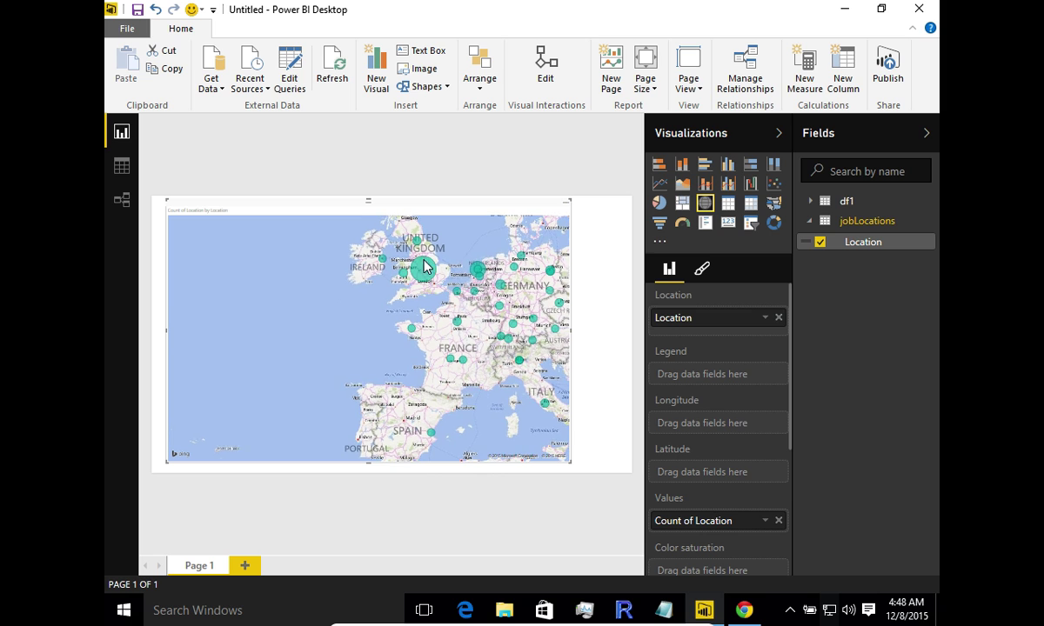
mouse_move(420, 274)
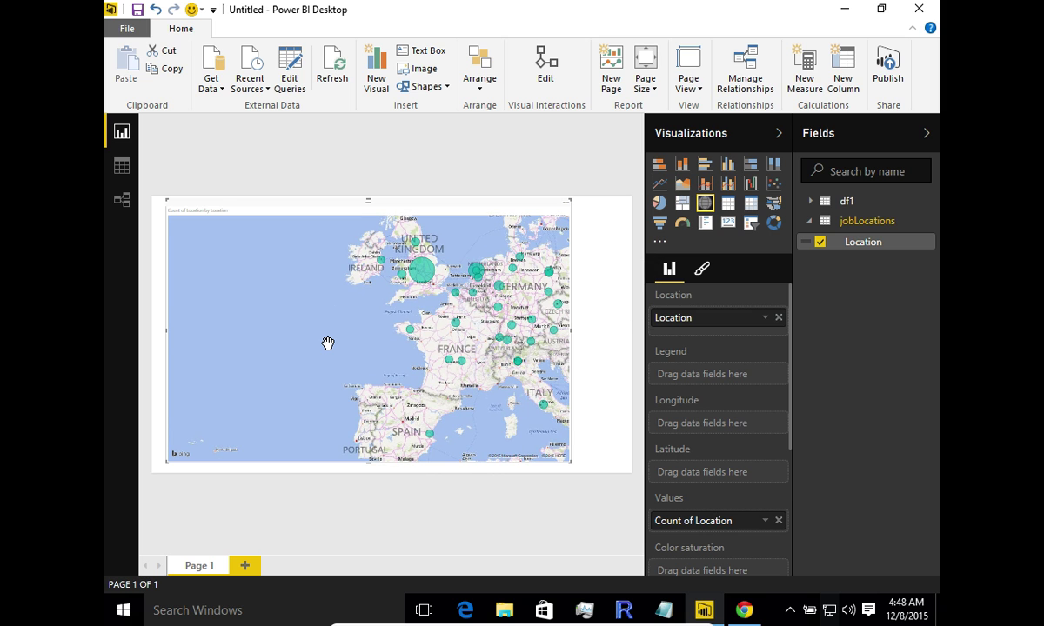
scroll(327, 344, down, 3)
scroll(327, 343, down, 2)
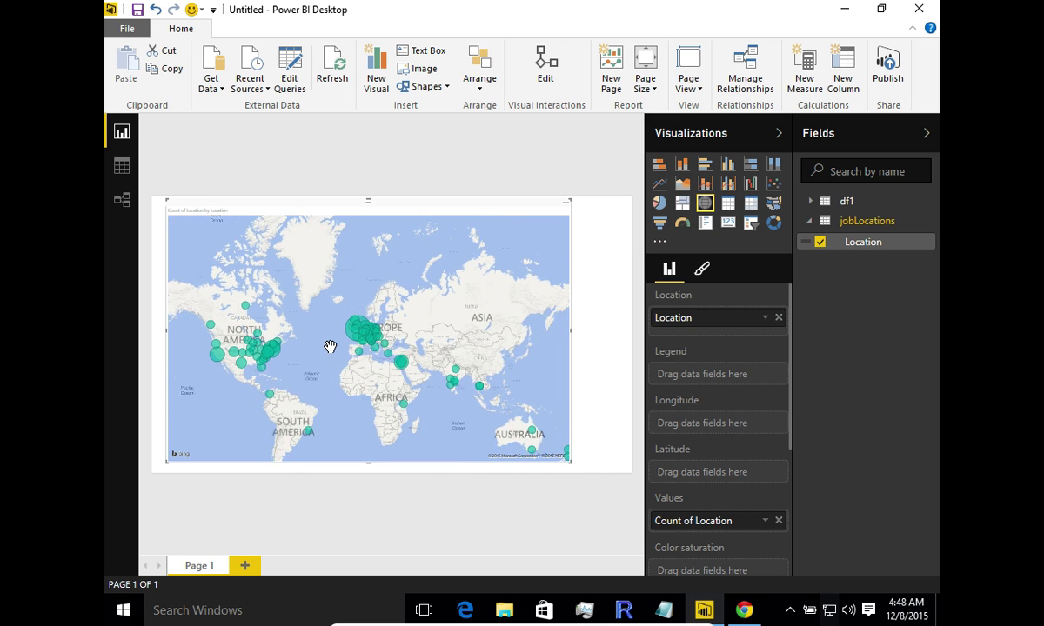
scroll(329, 346, up, 1)
scroll(326, 362, up, 1)
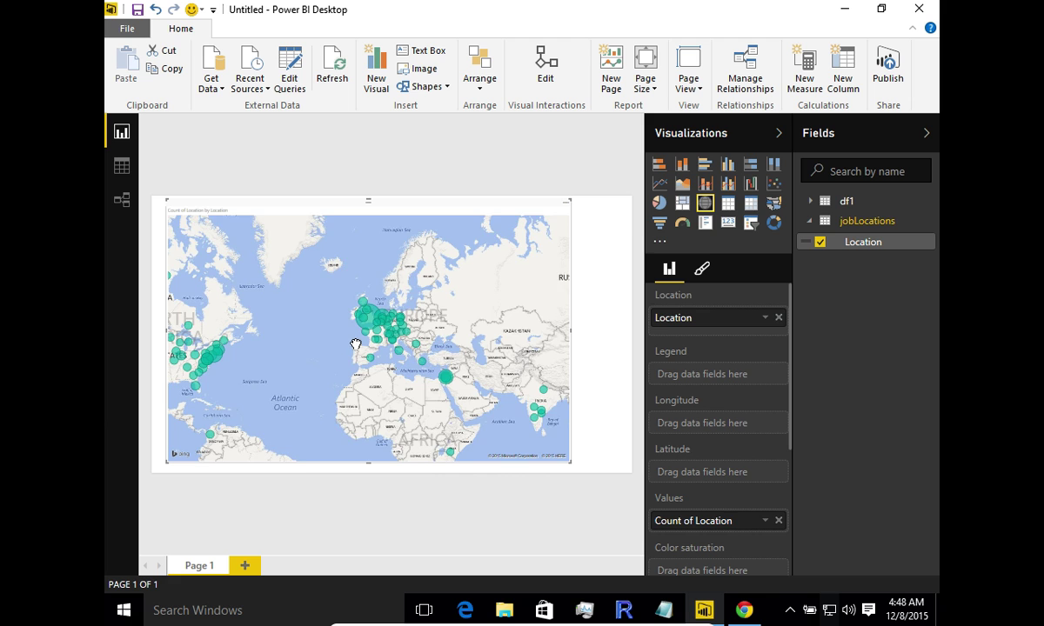
drag(326, 362, 361, 333)
scroll(360, 328, down, 2)
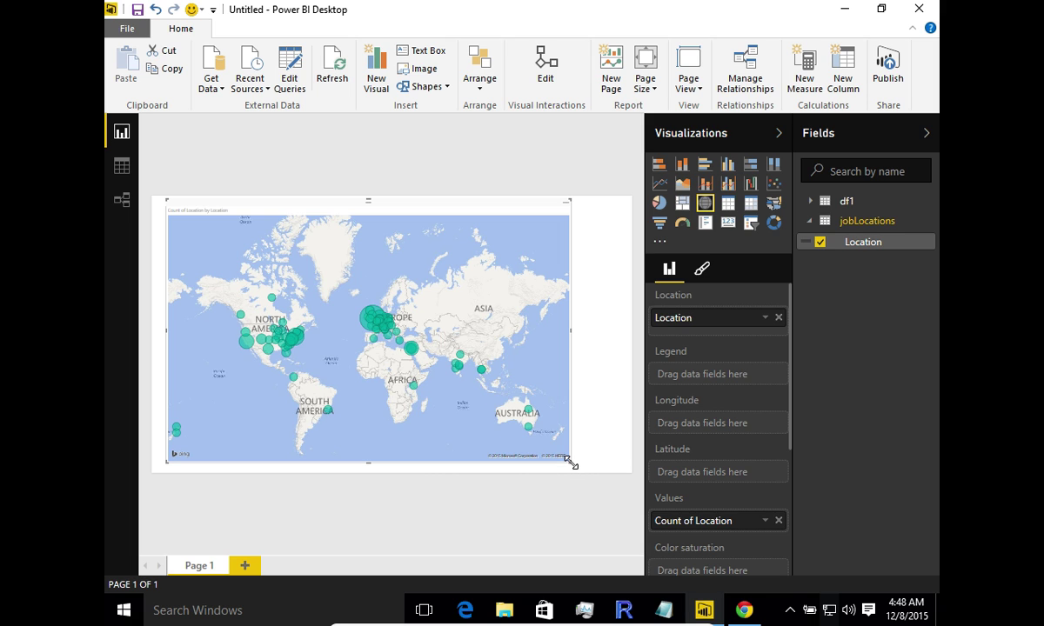
Narrow the map visual and add a stacked bar chart of Count of Location by Location in the freed space
drag(548, 470, 467, 472)
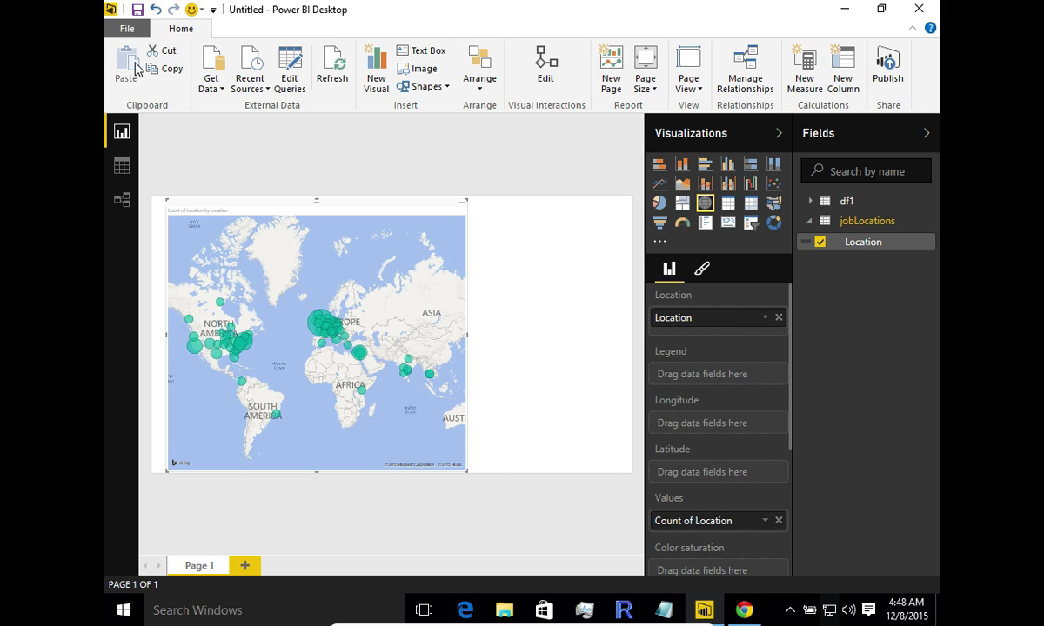
drag(888, 250, 571, 269)
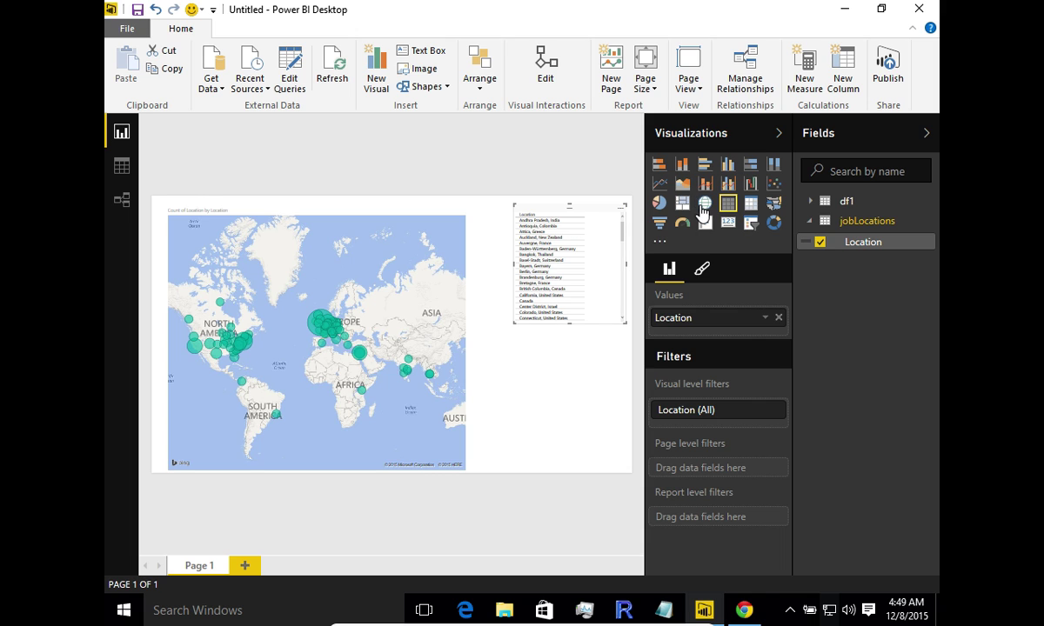
click(660, 166)
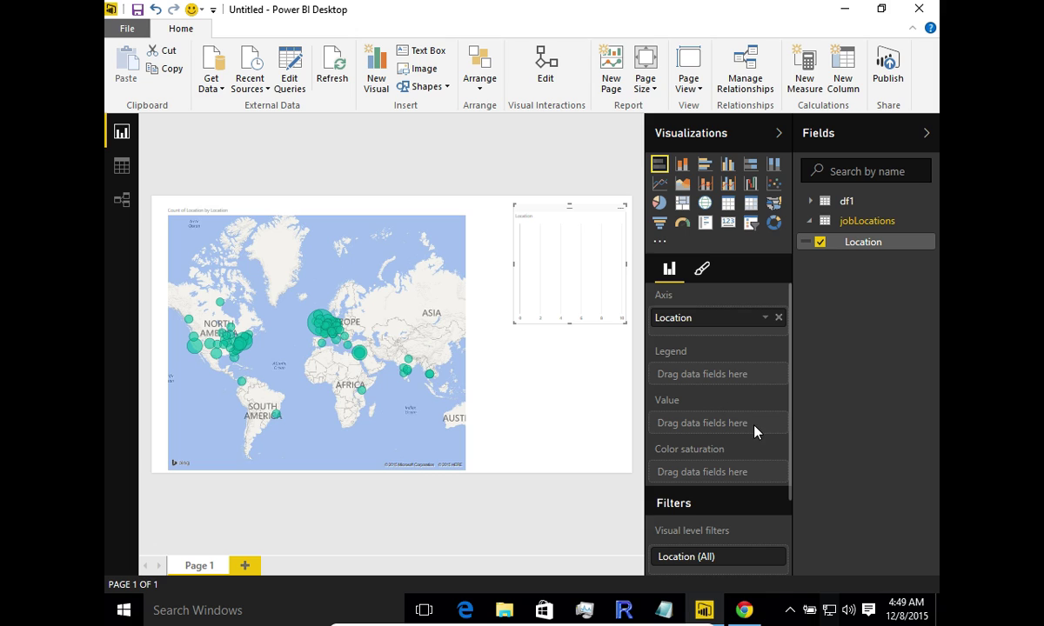
drag(861, 243, 722, 438)
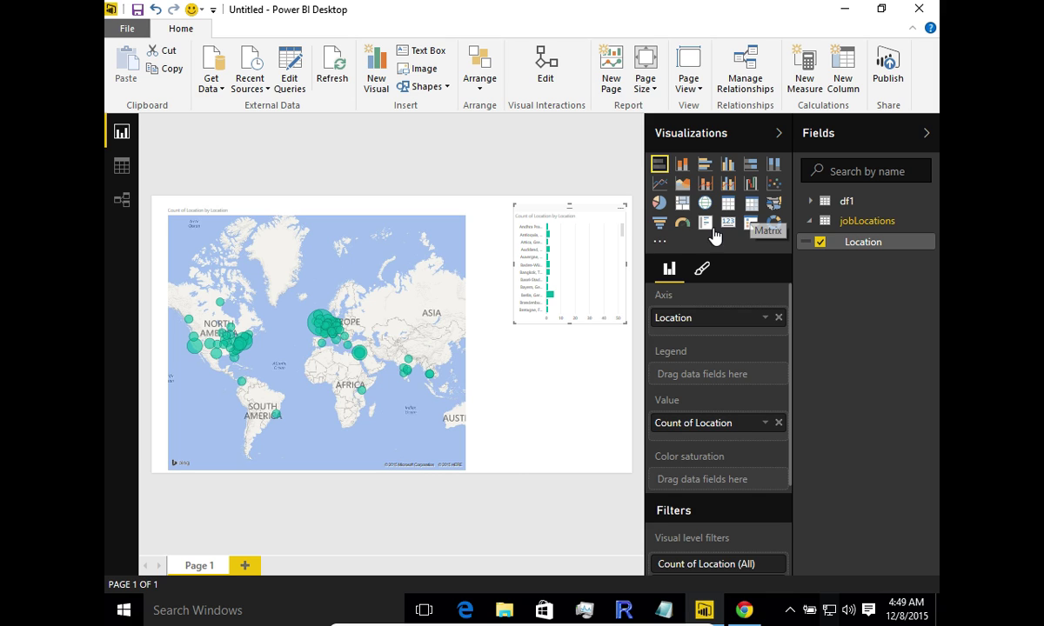
Change the bar chart to a matrix and sort it by Count of Location in descending order
click(750, 208)
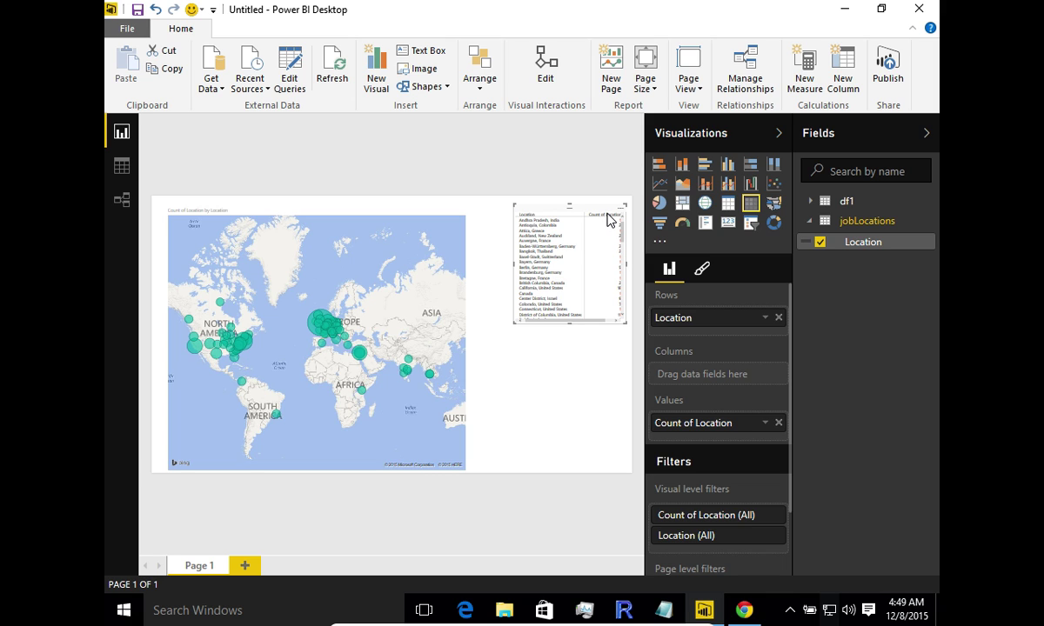
click(606, 216)
click(606, 216)
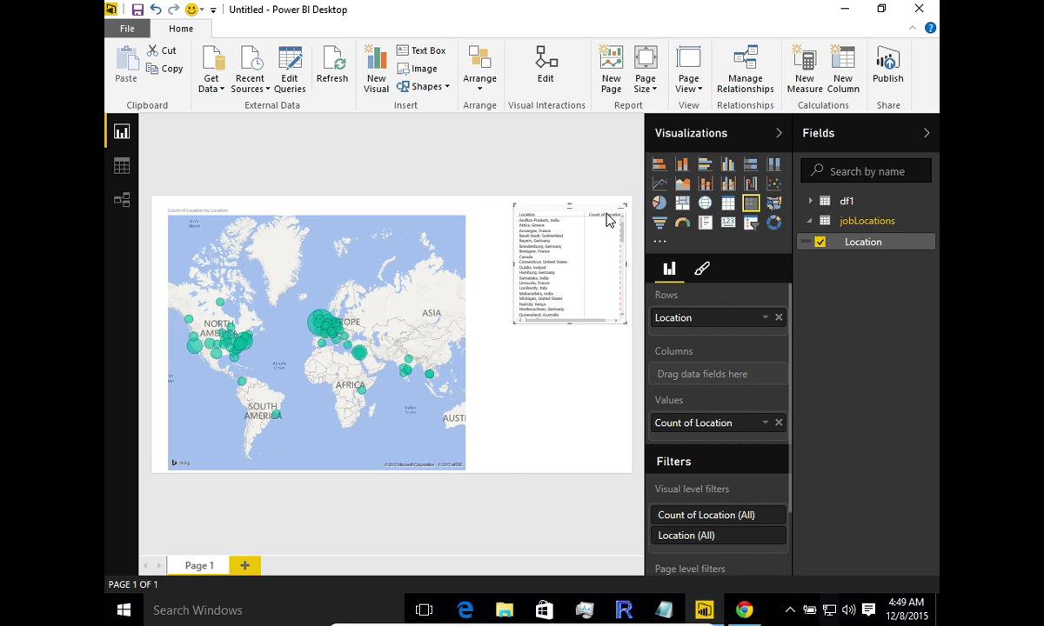
click(606, 216)
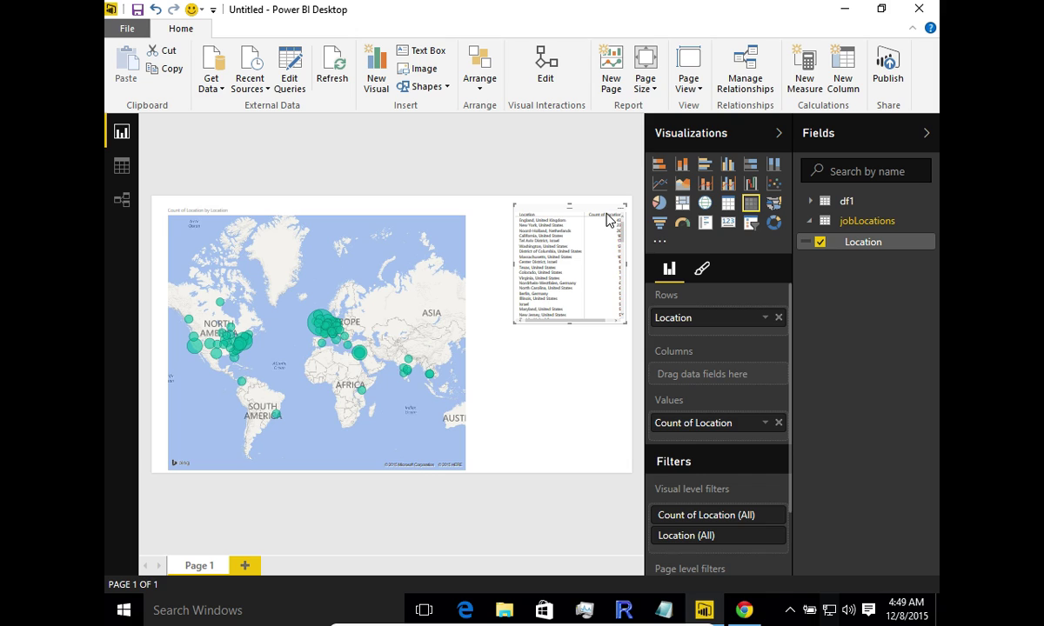
Change the sorted matrix back to a stacked bar chart and enlarge it toward the map
click(663, 170)
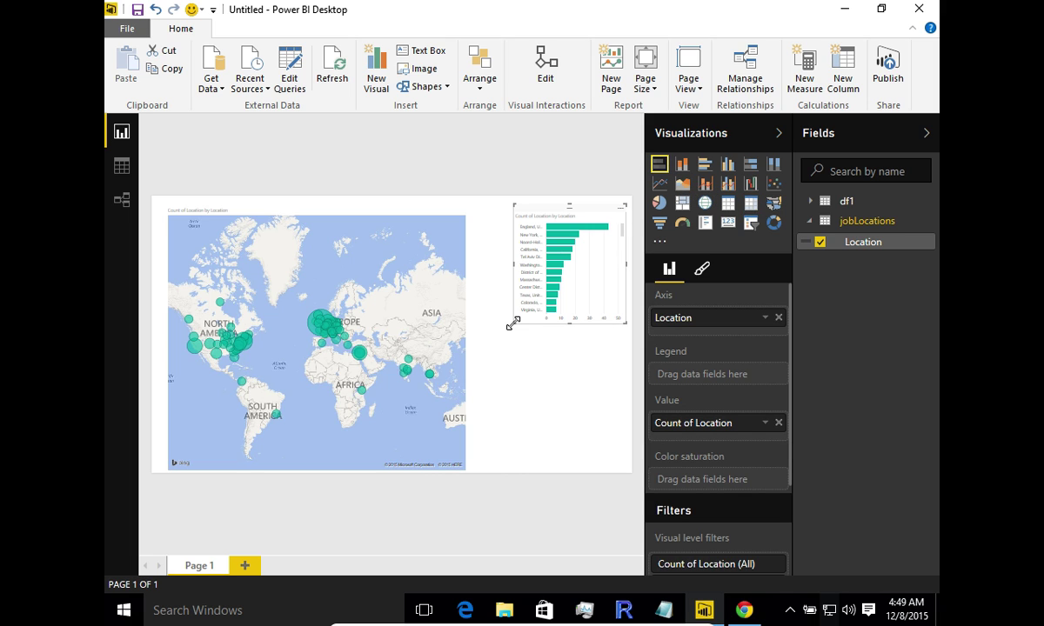
drag(514, 324, 475, 371)
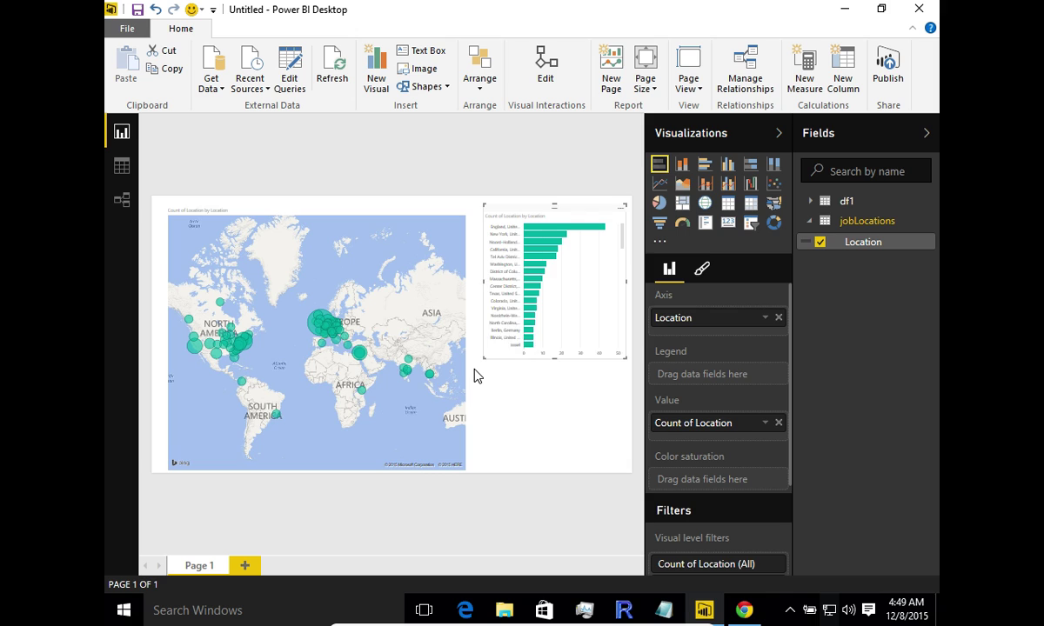
Filter the map through the bar chart by selecting the England, Noord-Holland and New York bars in turn
click(539, 233)
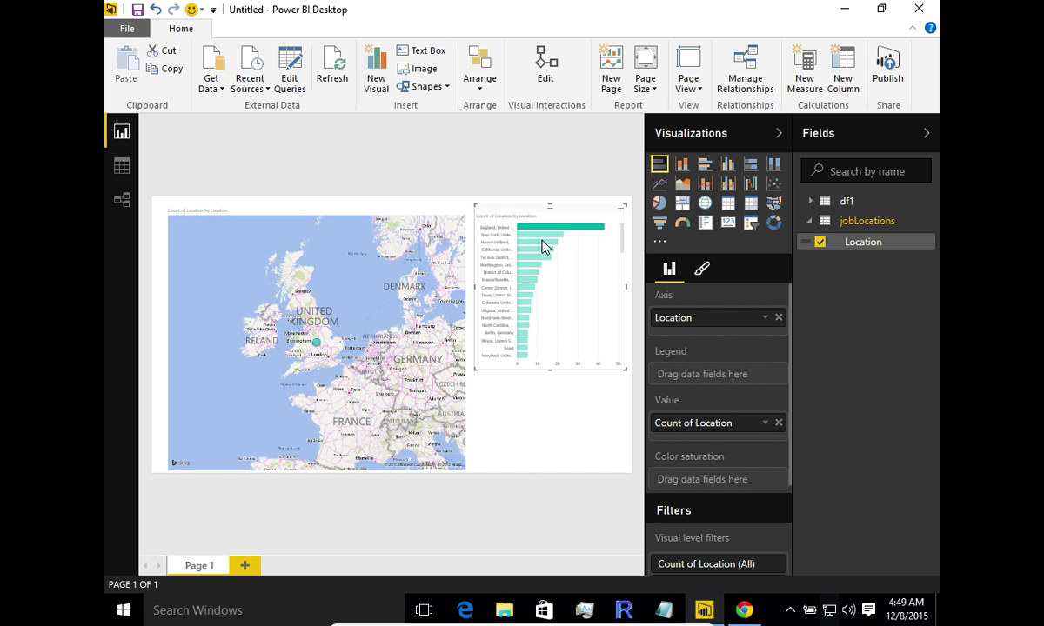
click(542, 243)
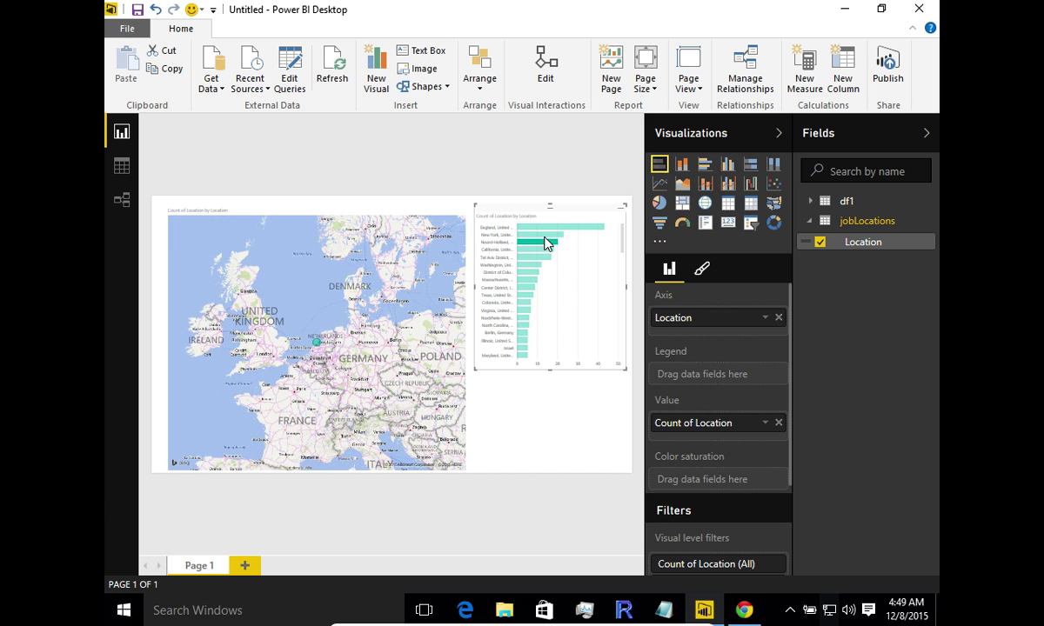
click(548, 235)
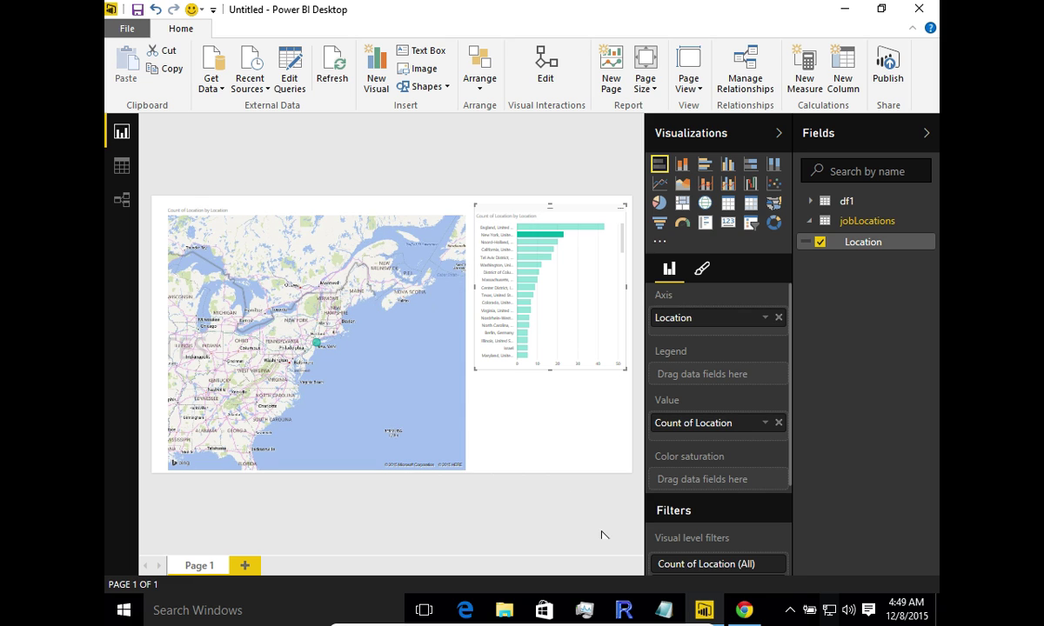
Switch to the agenda in Notepad
click(661, 610)
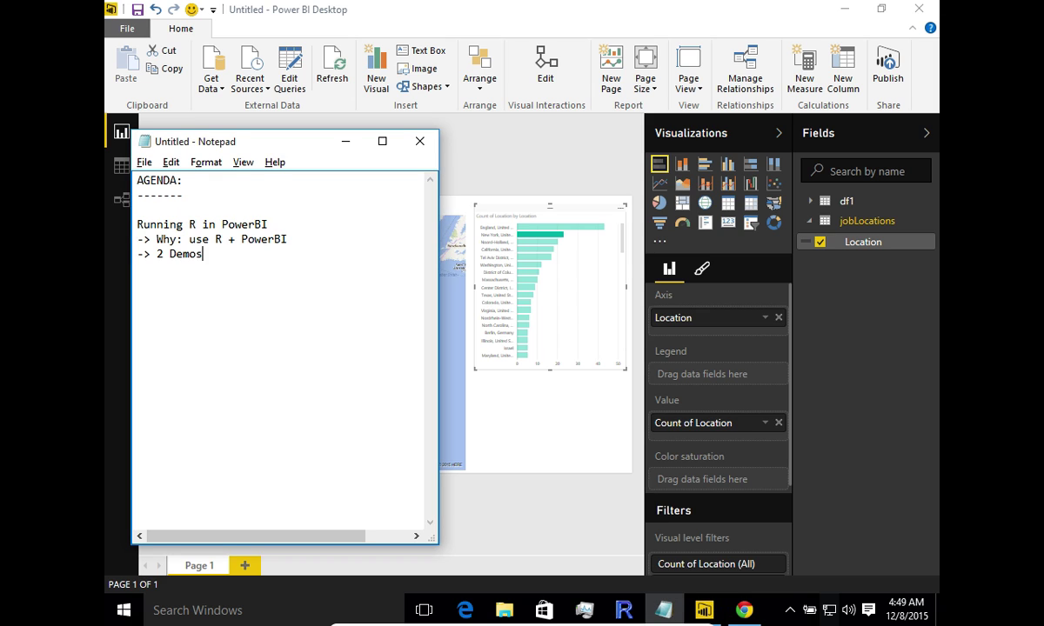